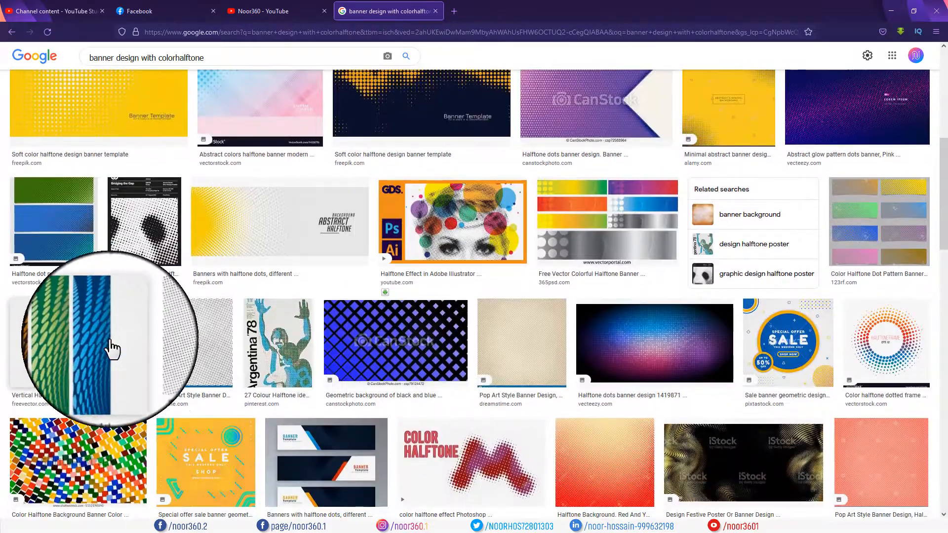
Step: Examine the halftone banner image results and the finished halftone dot circle
scroll(416, 359, "down", 3)
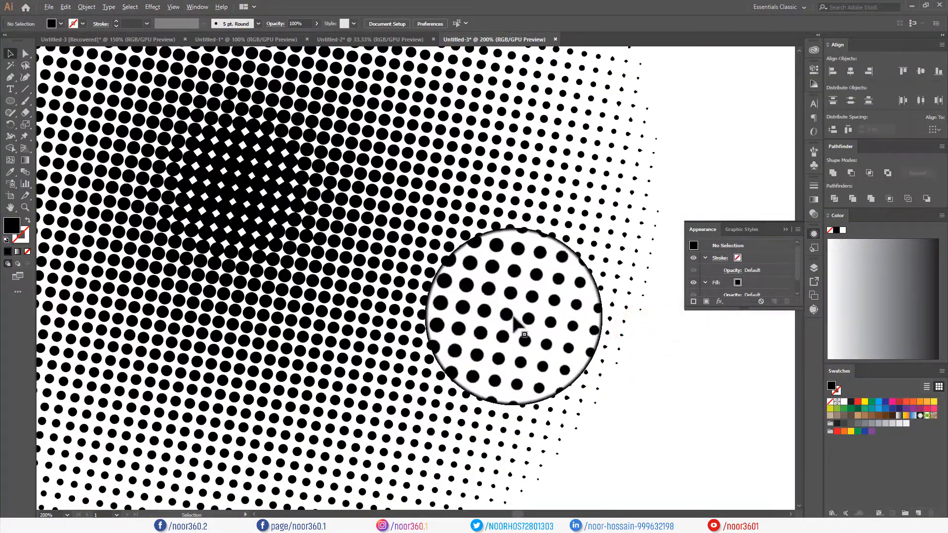
scroll(514, 318, "down", 4)
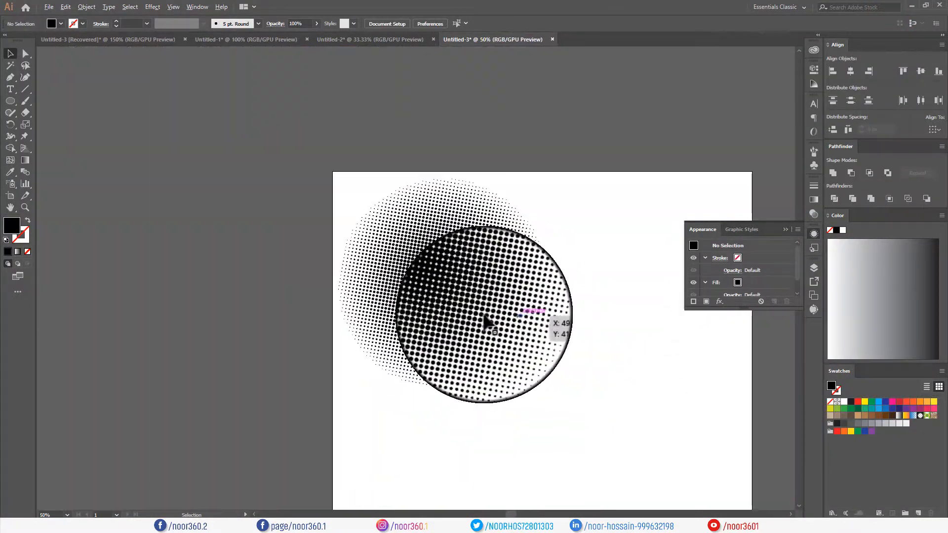
Step: Move the halftone dot circle over the artboard's upper-right corner and deselect it
left_click_drag(552, 392, 353, 427)
left_click_drag(290, 354, 543, 266)
scroll(159, 296, "up", 2)
scroll(165, 271, "down", 2)
left_click_drag(486, 291, 482, 286)
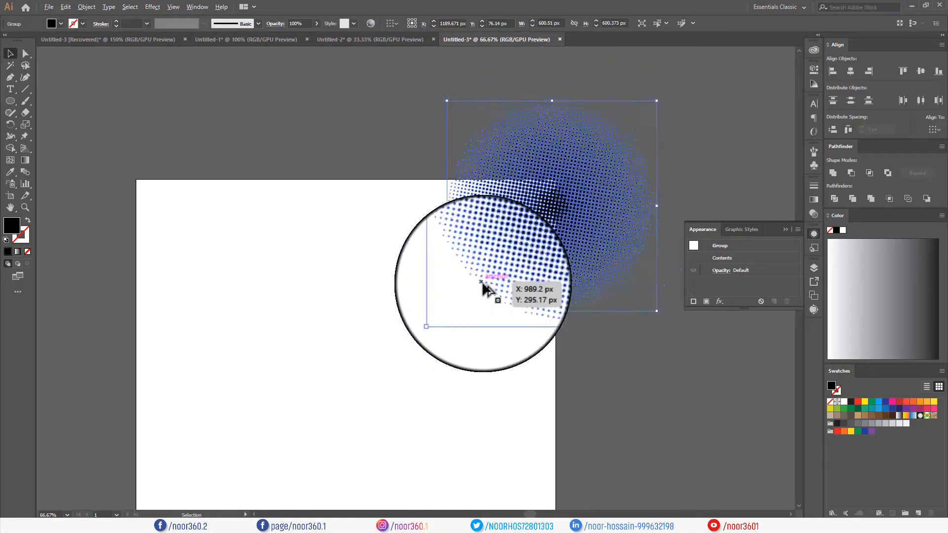
left_click(345, 315)
scroll(372, 300, "down", 2)
scroll(401, 283, "up", 3)
scroll(408, 324, "down", 1)
scroll(408, 324, "down", 1)
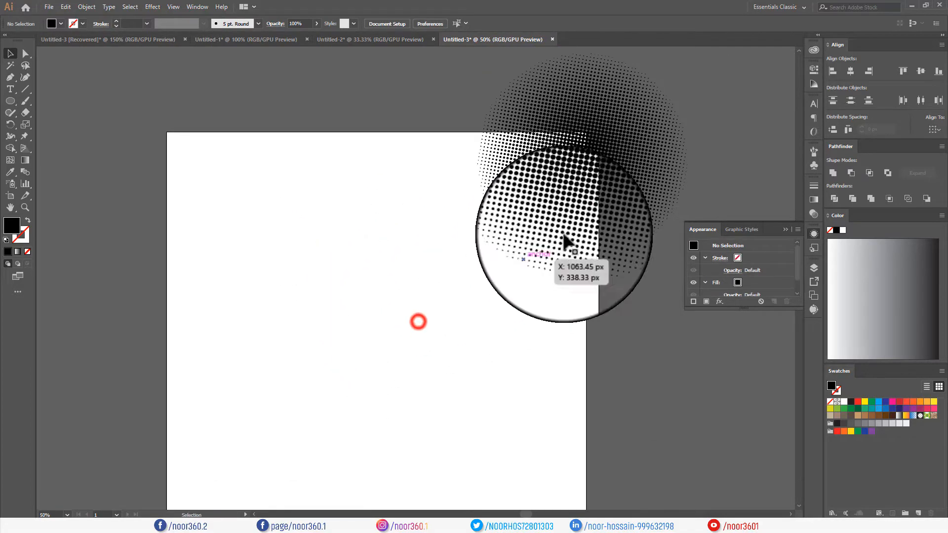
Step: Move the halftone dot circle to the artboard's upper-left corner and deselect it
left_click_drag(564, 214, 333, 297)
left_click(526, 339)
Step: Examine the halftone circle's individual dots up close and its placement on the whole artboard
scroll(446, 267, "up", 2)
scroll(447, 266, "up", 4)
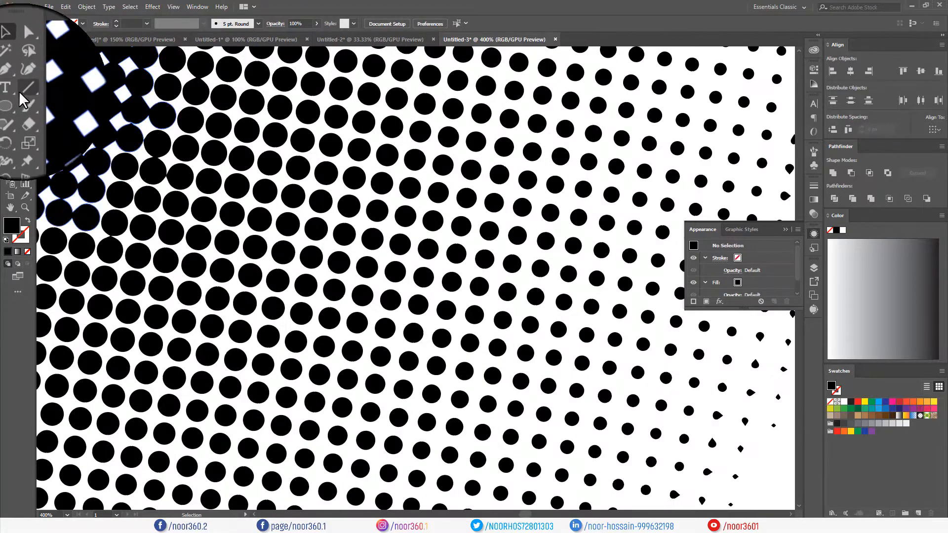
left_click_drag(328, 284, 360, 265)
scroll(359, 265, "down", 5)
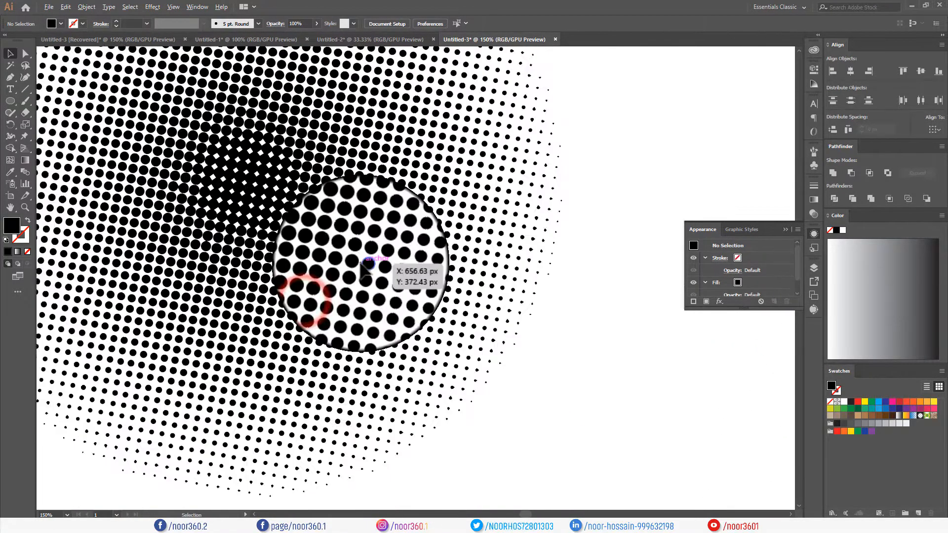
scroll(281, 273, "down", 5)
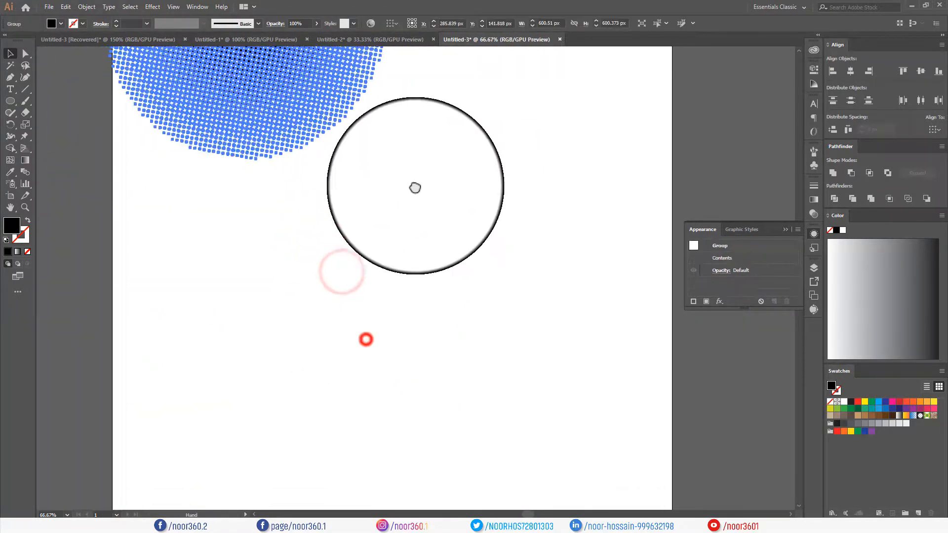
scroll(380, 253, "down", 1)
scroll(409, 277, "up", 1)
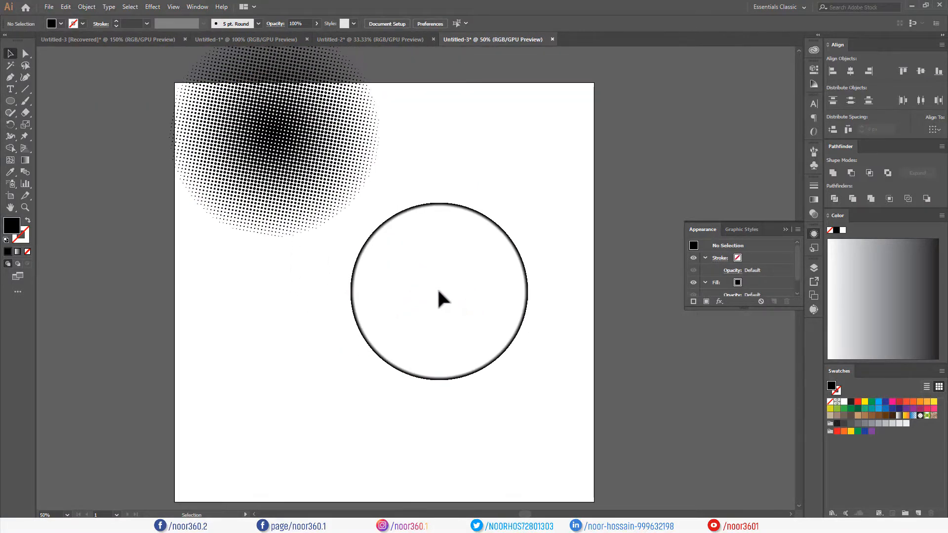
scroll(408, 283, "right", 1)
scroll(408, 283, "down", 1)
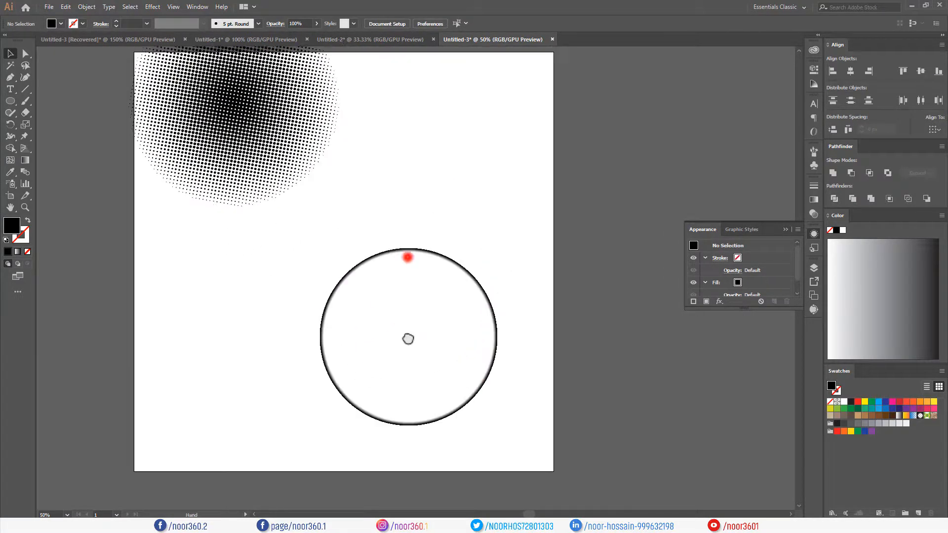
scroll(402, 311, "up", 1)
scroll(402, 311, "right", 1)
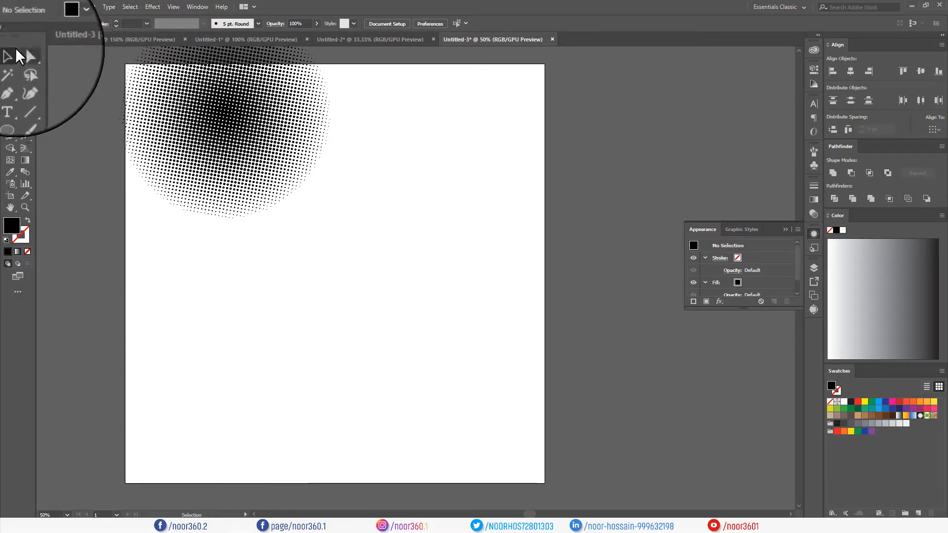
Step: Draw a circle about 438 px in diameter with the Ellipse tool below the halftone dot circle
left_click(10, 100)
left_click(68, 123)
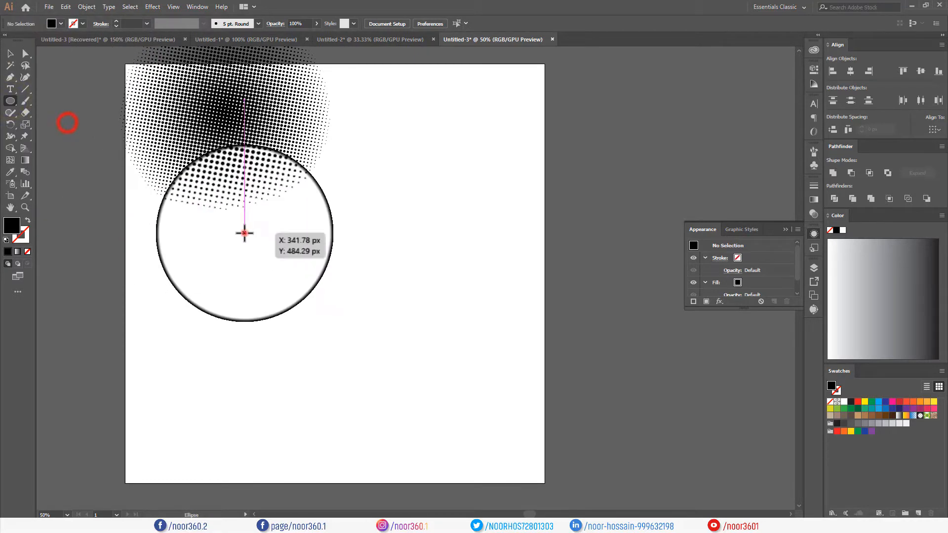
left_click_drag(397, 386, 398, 386)
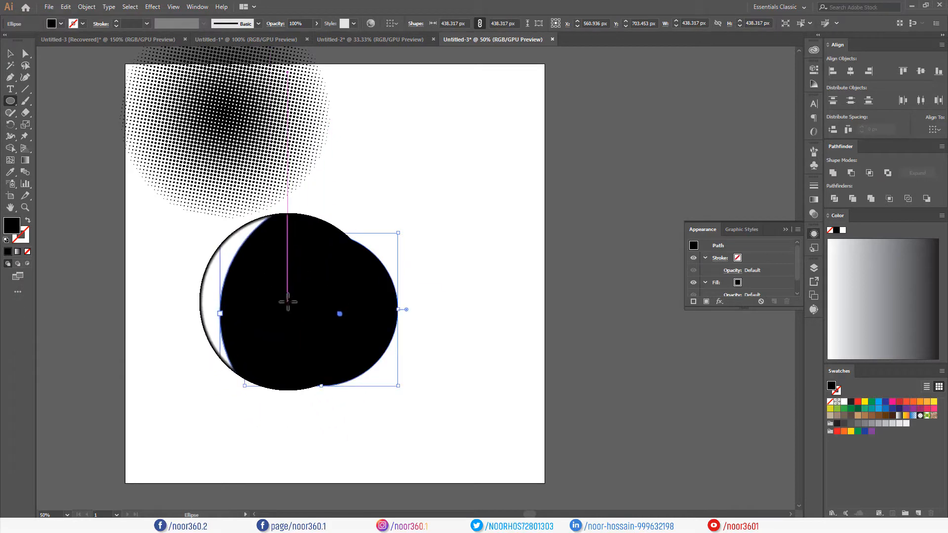
Step: Fill the new circle with a radial black-and-white gradient, reversed so the dark colour is at the centre
left_click(17, 252)
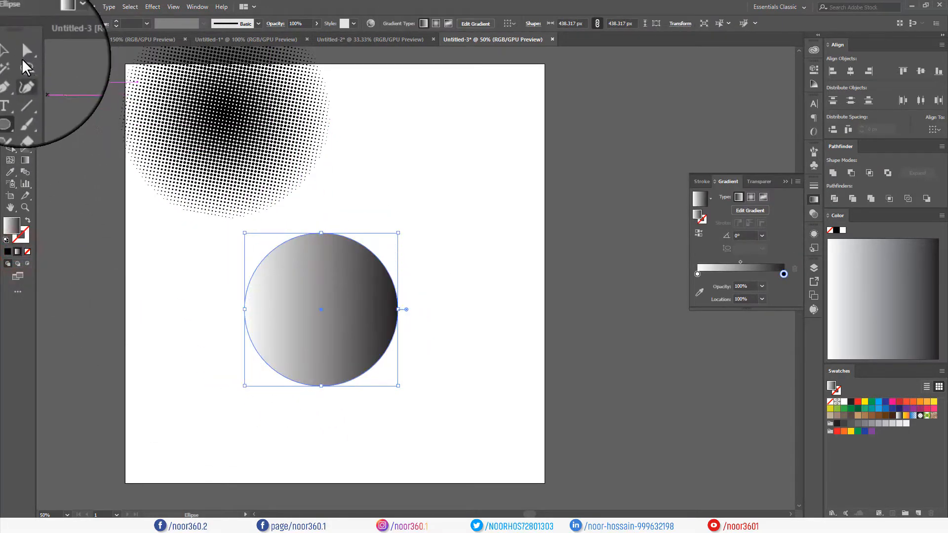
left_click(356, 294)
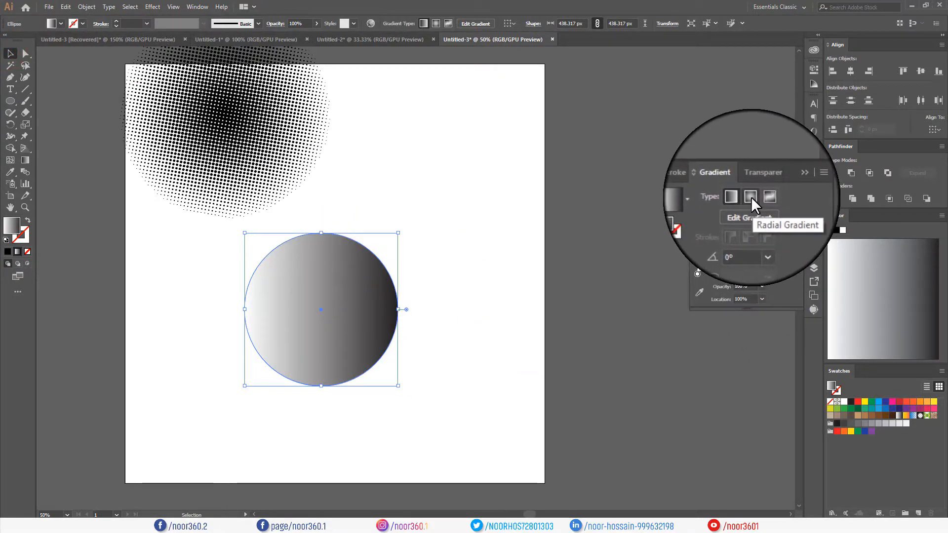
left_click(750, 196)
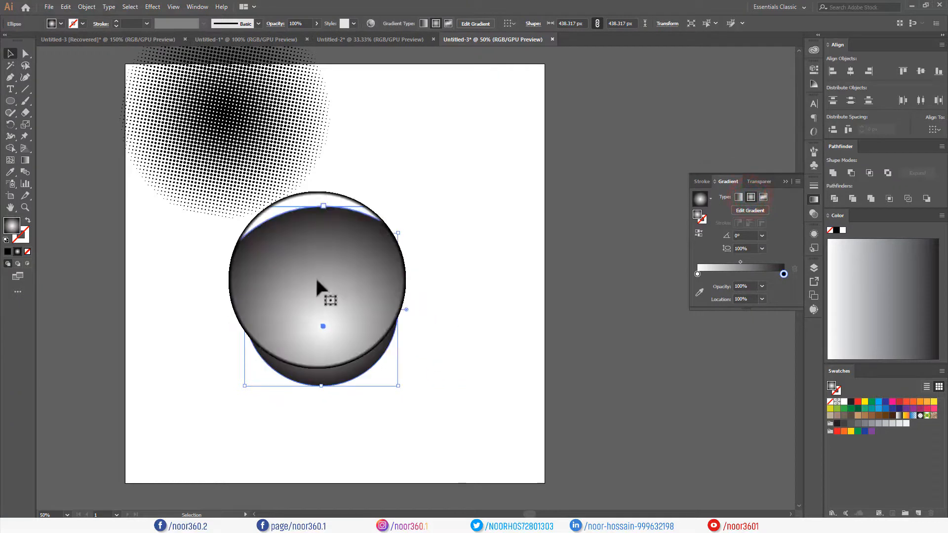
left_click(699, 233)
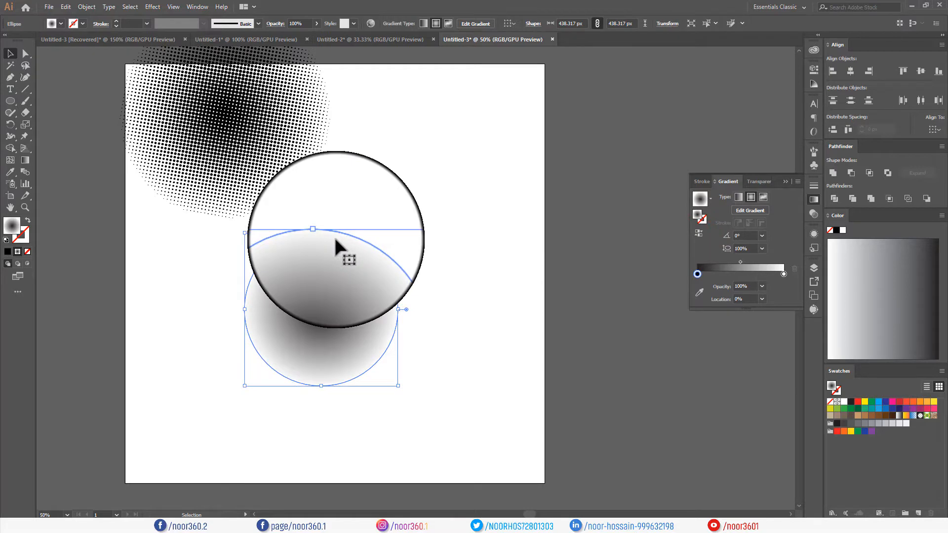
Step: Move the gradient-filled circle slightly up and to the right on the artboard
left_click(518, 339)
left_click_drag(327, 333, 357, 310)
left_click(357, 312)
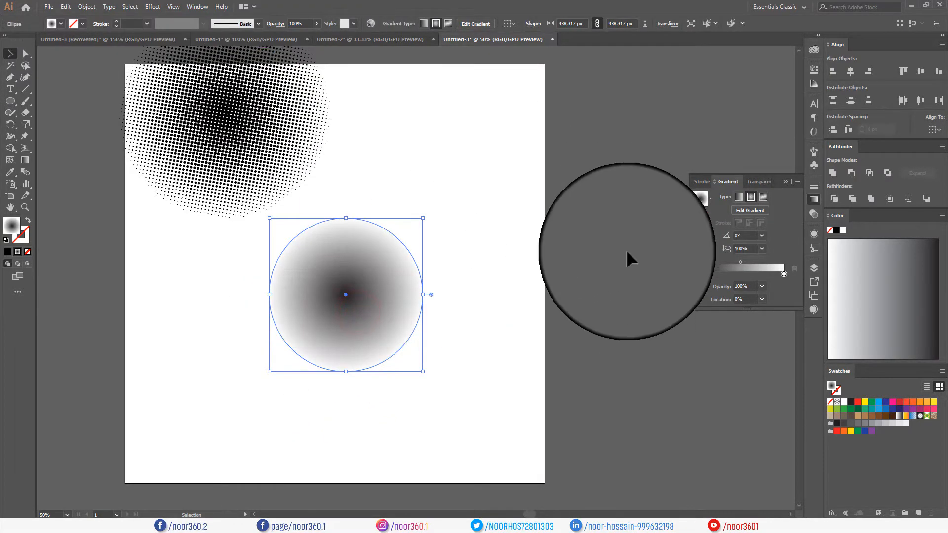
Step: Check the colour of the gradient's dark centre stop
double_click(695, 274)
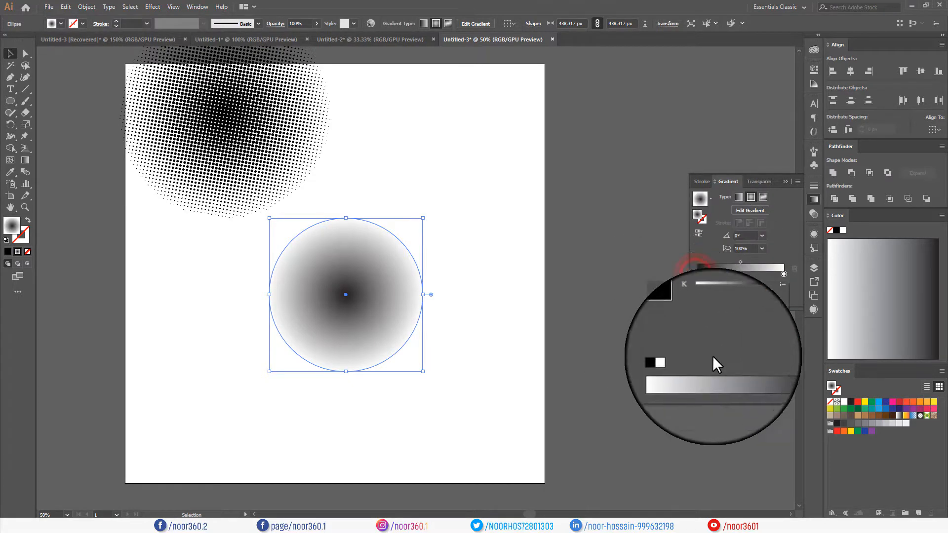
left_click(695, 273)
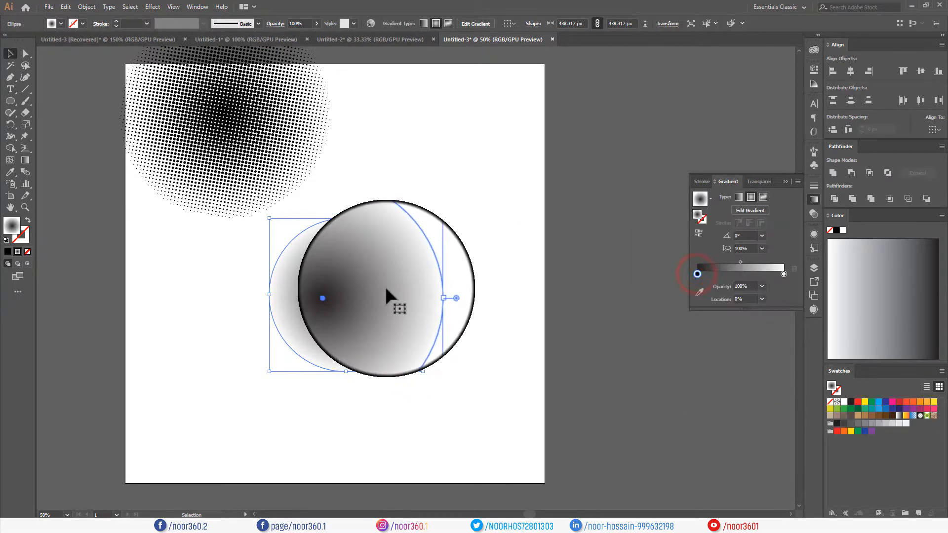
Step: Apply the Pixelate effect Color Halftone to the gradient circle with a 7-pixel maximum radius and 100-degree channel angles
left_click(386, 288)
left_click(152, 8)
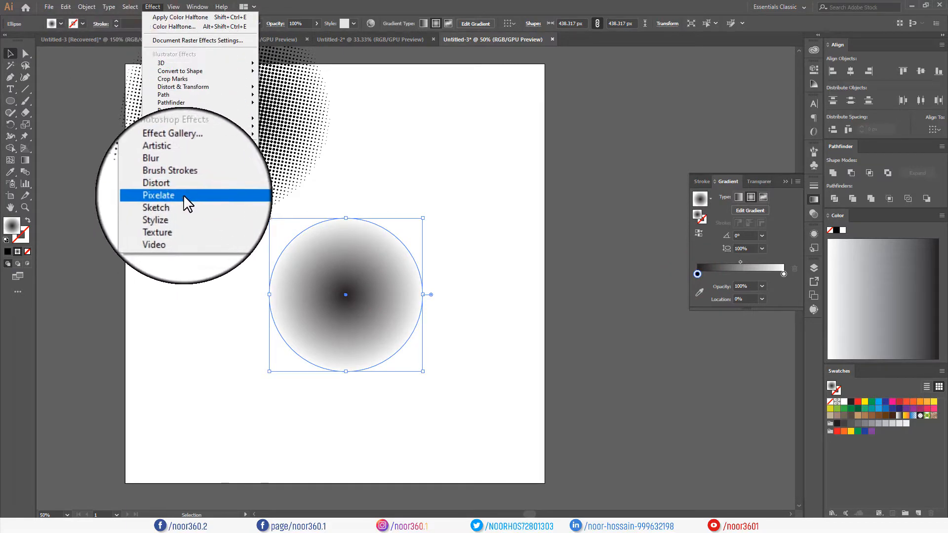
mouse_move(170, 195)
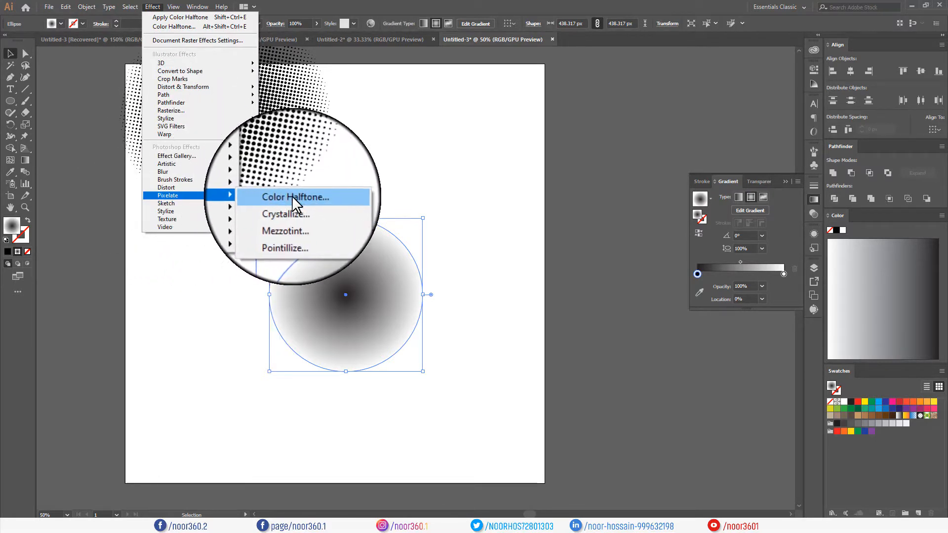
left_click(286, 197)
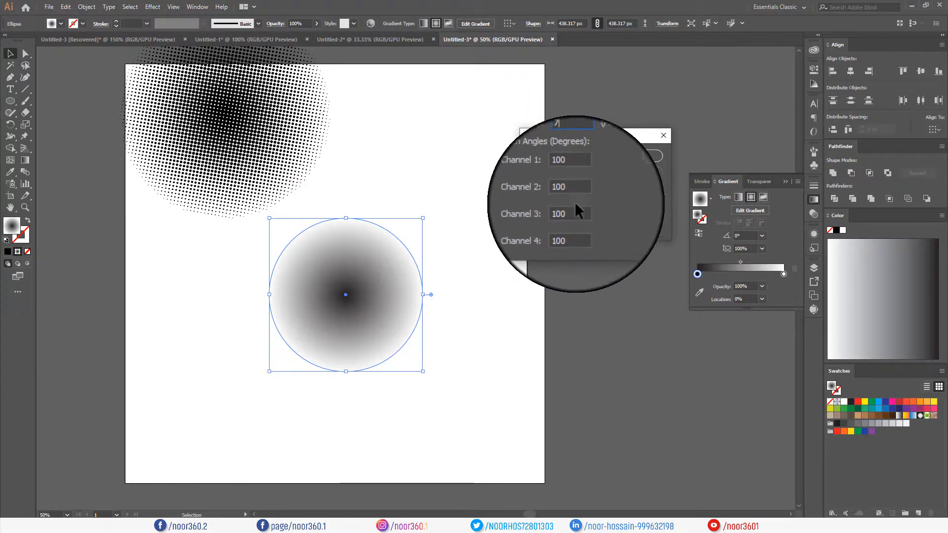
left_click(573, 176)
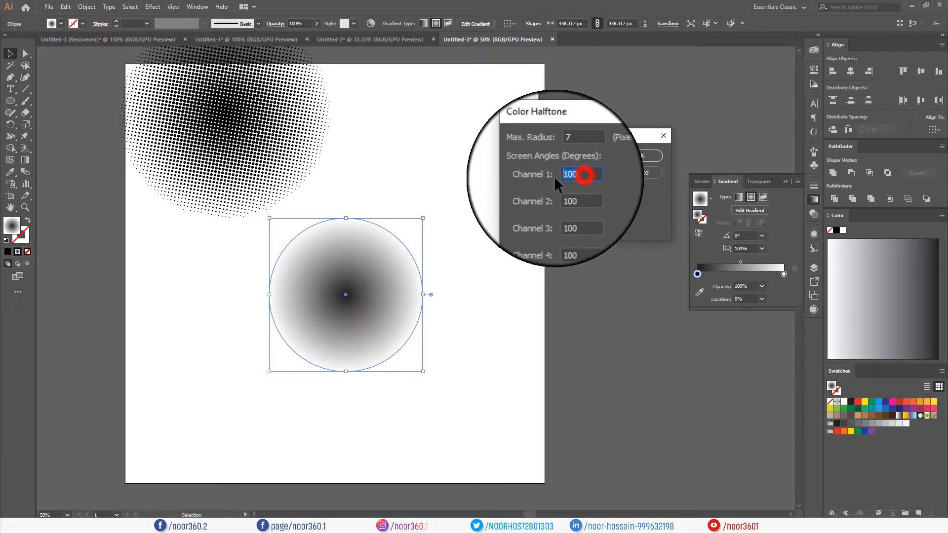
double_click(565, 193)
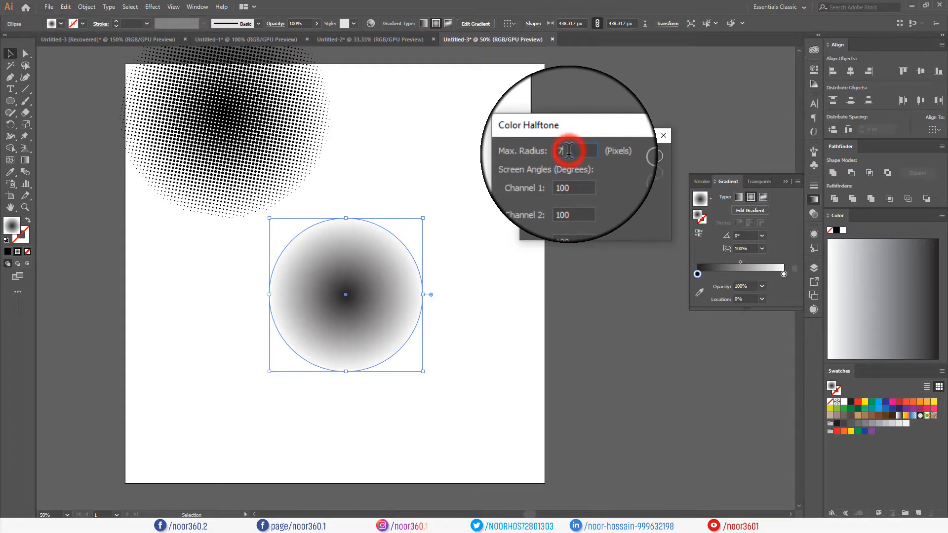
left_click(639, 153)
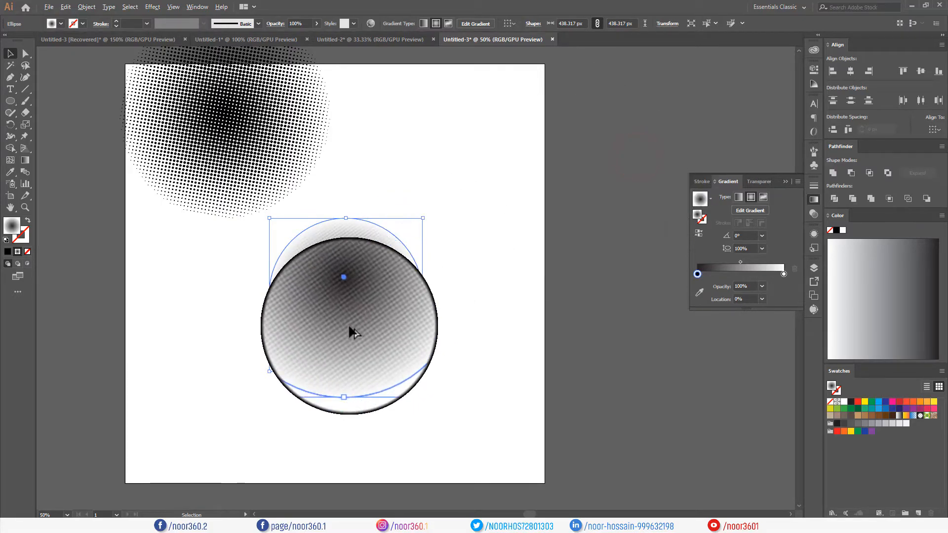
Step: Move the new halftone circle toward the artboard's left edge and place a duplicate to its right
scroll(323, 322, "up", 7)
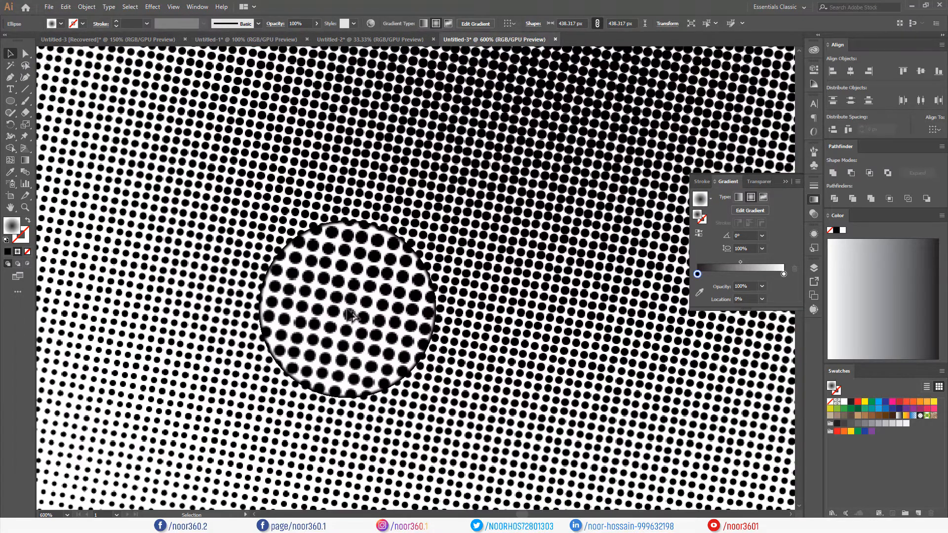
scroll(352, 316, "down", 7)
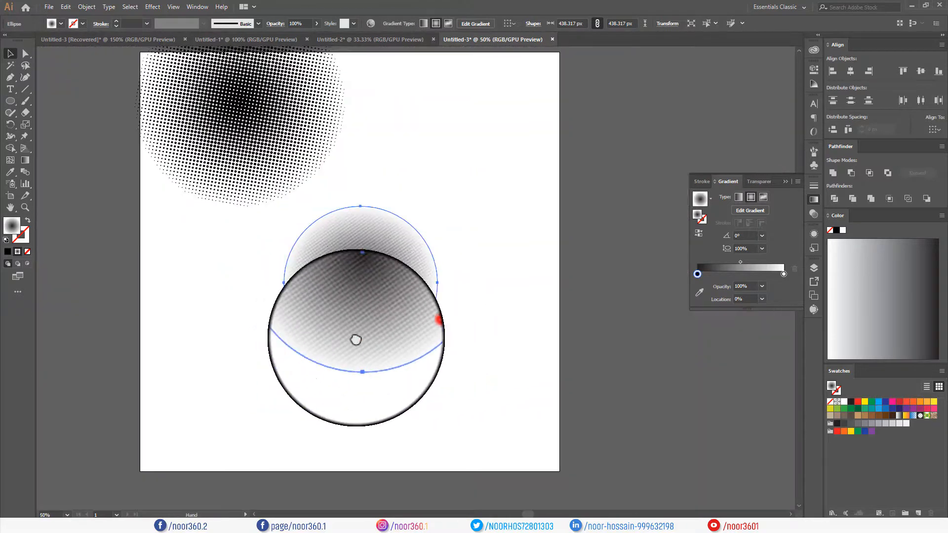
left_click_drag(356, 338, 306, 340)
left_click(396, 348)
left_click_drag(359, 405, 500, 387)
left_click_drag(403, 284, 461, 288)
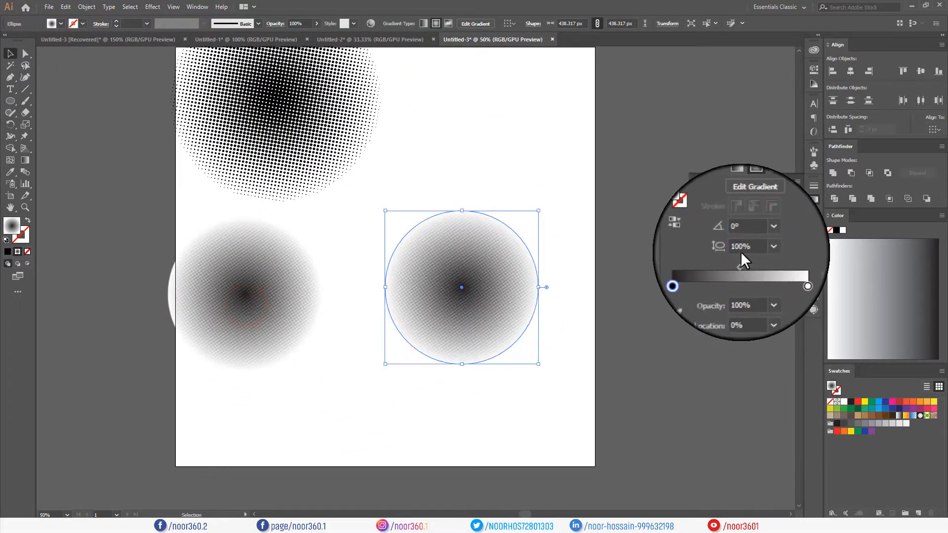
Step: Edit the duplicate circle's Color Halftone effect, setting the screen angles of channels 1 through 4 to 70 degrees
left_click(786, 179)
left_click(815, 236)
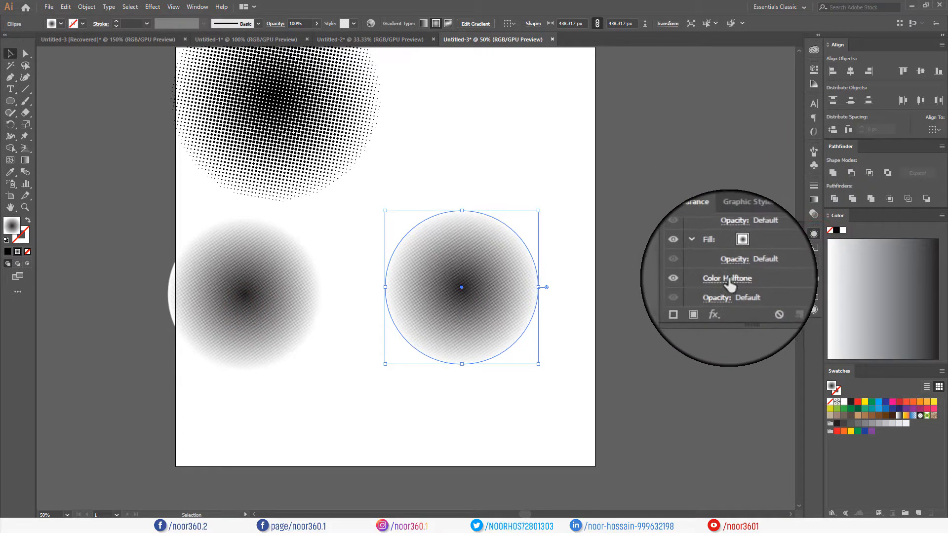
left_click(729, 278)
left_click(572, 175)
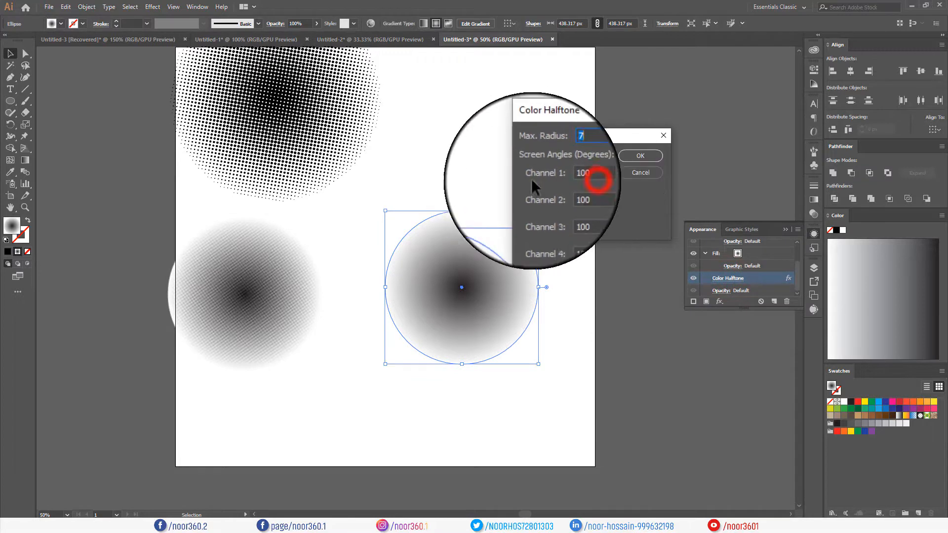
type("70")
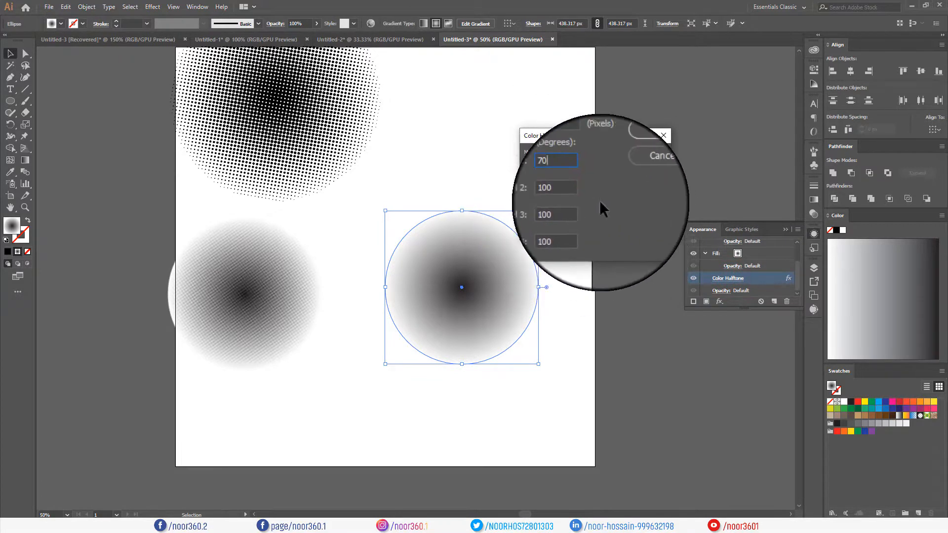
left_click(572, 193)
type("70")
left_click(575, 210)
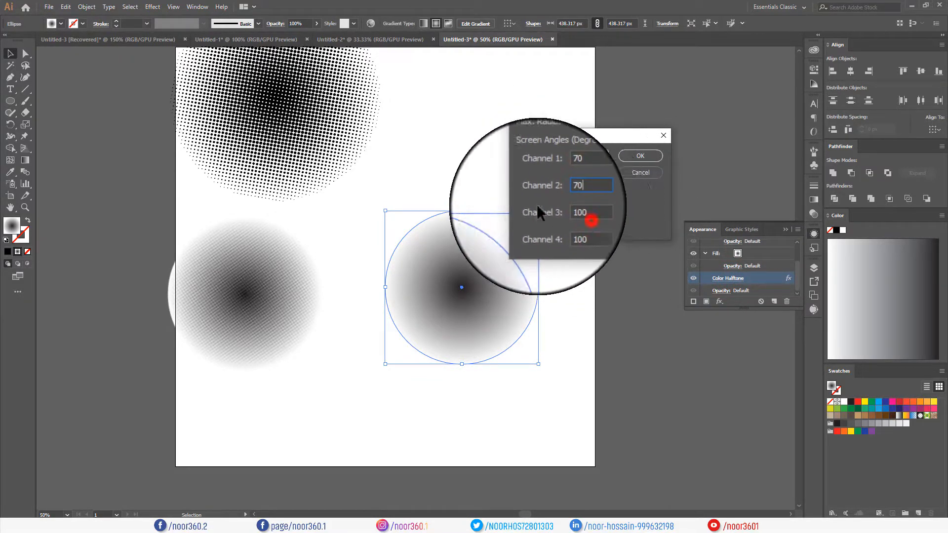
type("70")
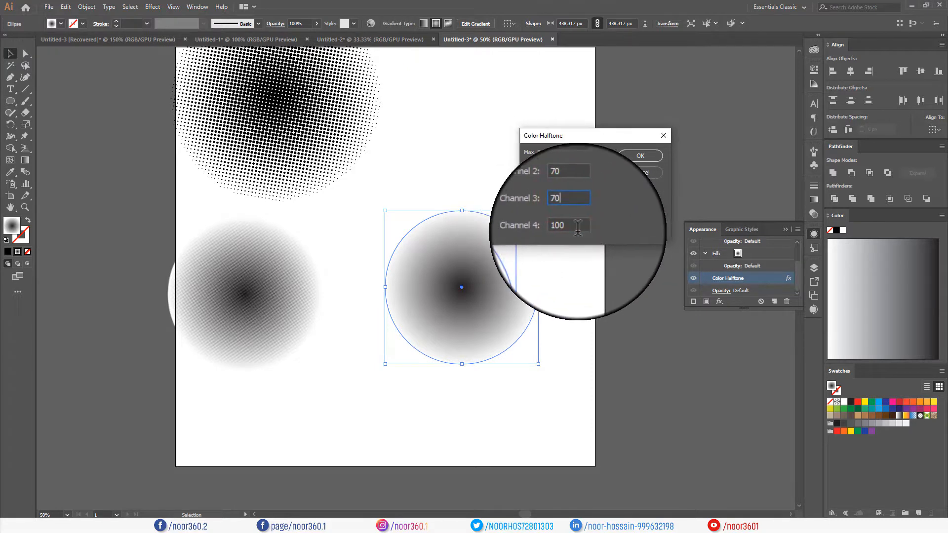
left_click(577, 226)
type("70")
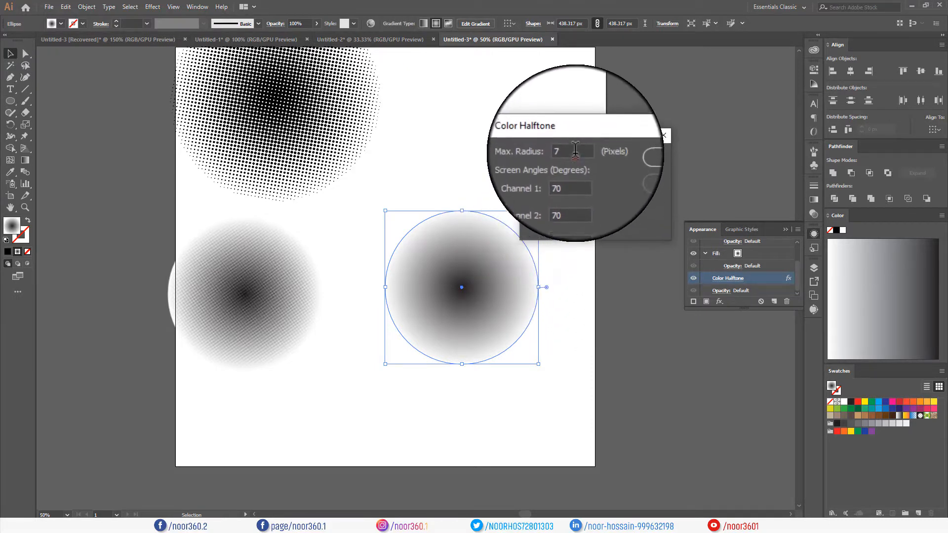
Step: Increase the Color Halftone maximum radius to give the circle larger dots, and apply the edited effect
left_click(578, 150)
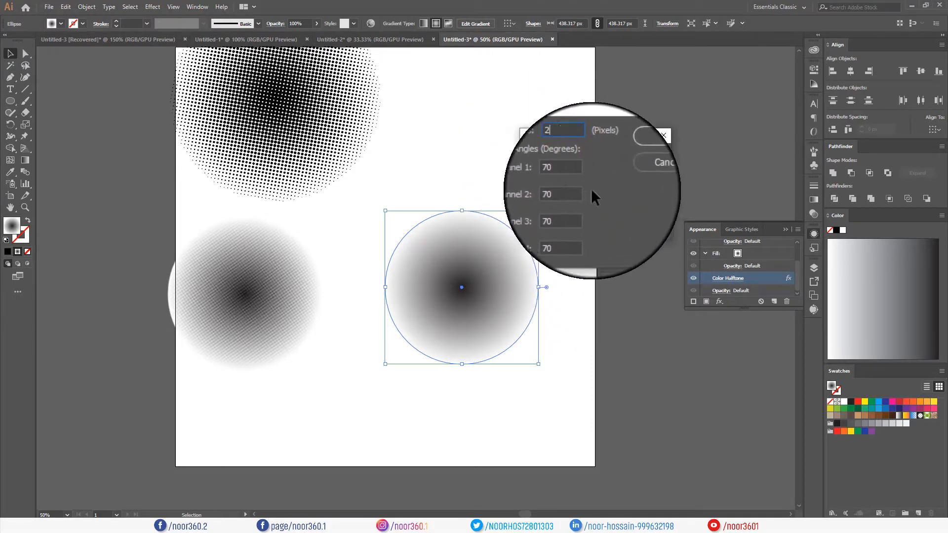
left_click(642, 155)
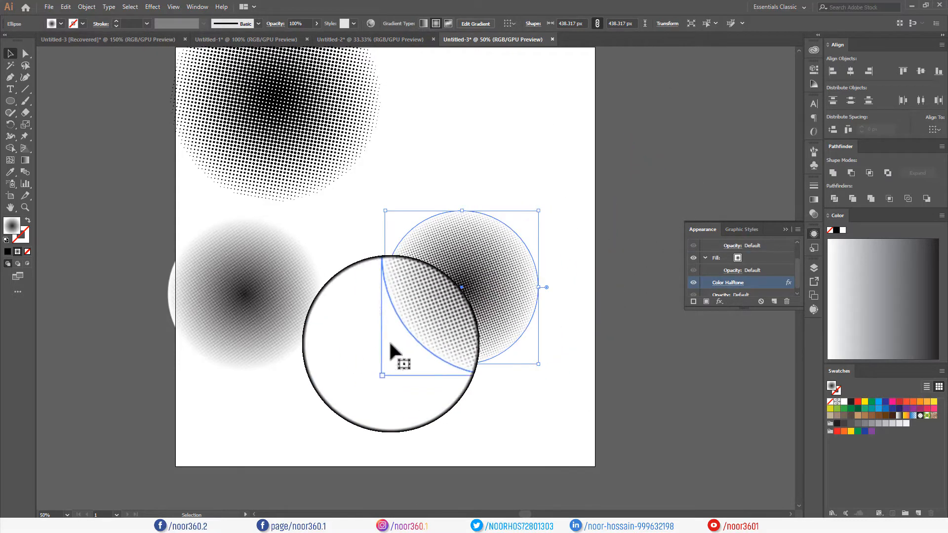
left_click(286, 322)
left_click(481, 310)
Step: Duplicate the coarser halftone circle above the original and increase the copy's Color Halftone maximum radius
scroll(455, 364, "up", 2)
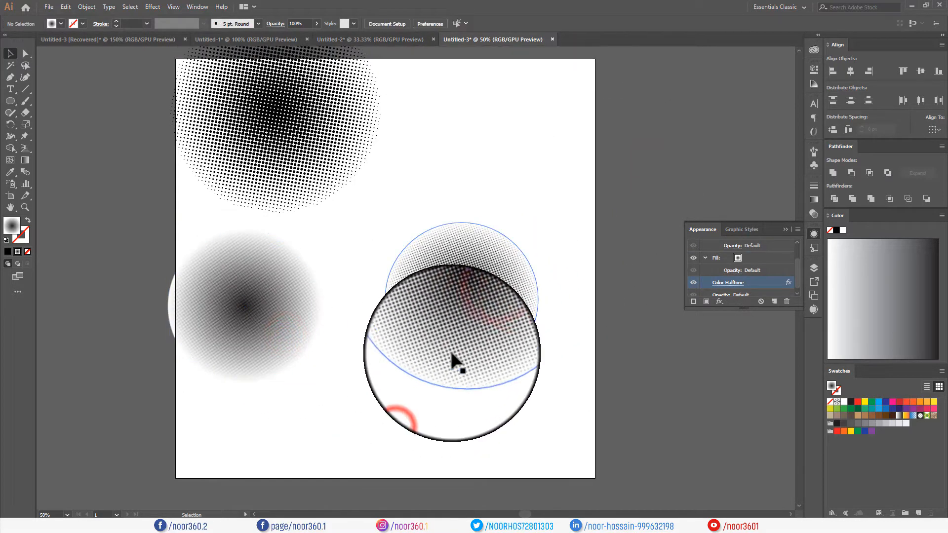
left_click_drag(453, 348, 475, 198)
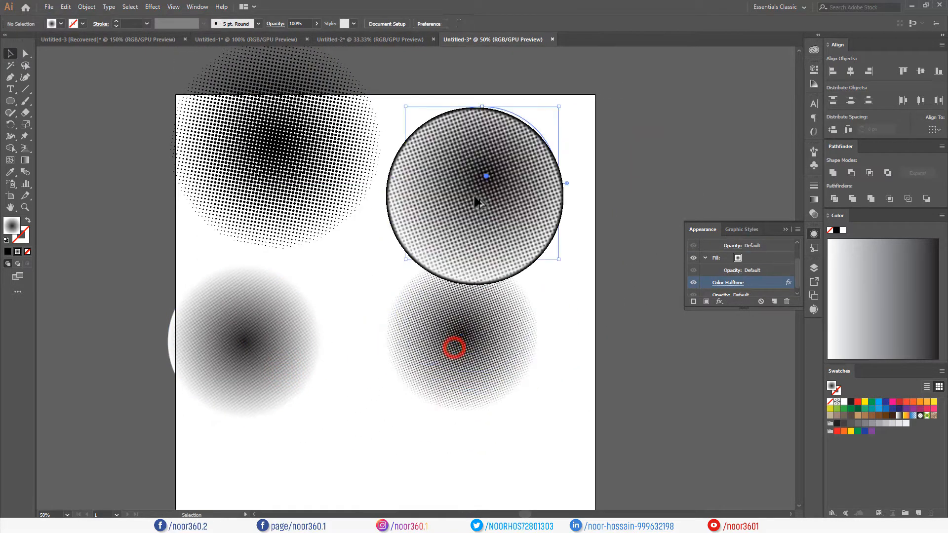
left_click(728, 282)
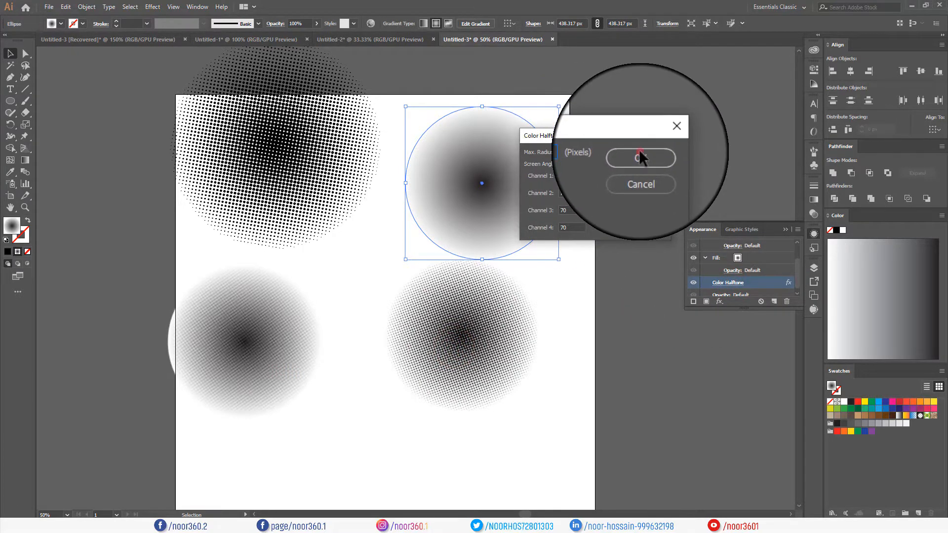
left_click(639, 152)
left_click(612, 228)
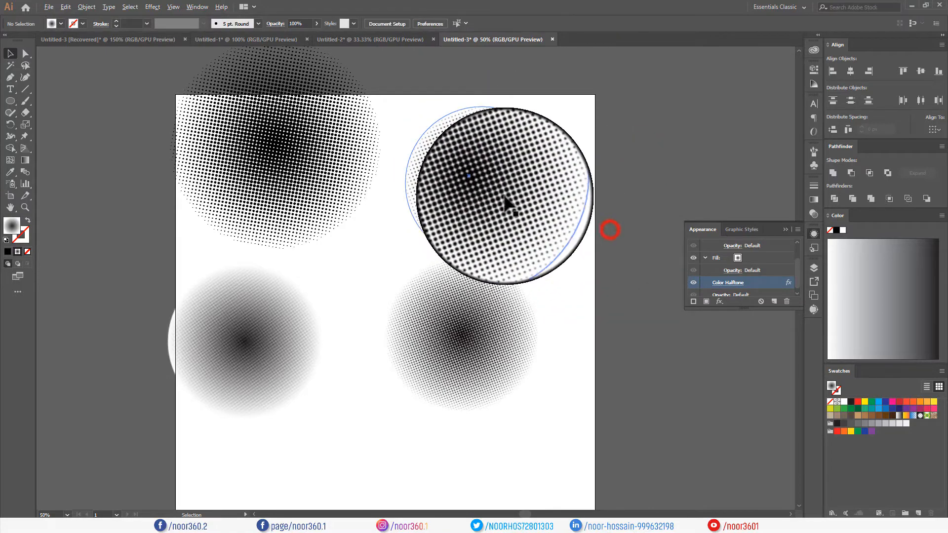
Step: Move the large-dot halftone circle off the artboard to the empty area just above its top edge
scroll(508, 205, "up", 4)
scroll(471, 201, "up", 3)
scroll(472, 210, "down", 7)
left_click_drag(474, 231, 431, 195)
left_click(576, 269)
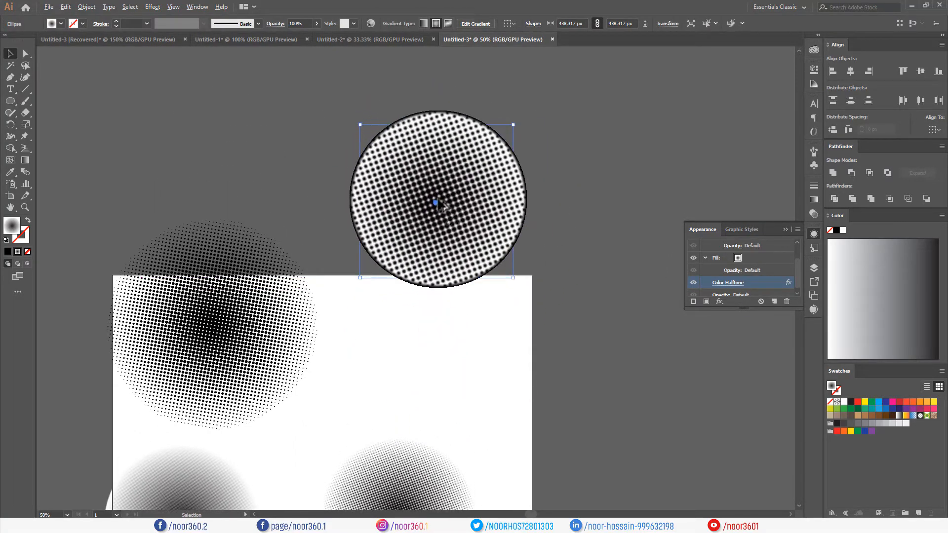
scroll(442, 239, "up", 2)
scroll(441, 236, "up", 1)
scroll(441, 236, "down", 2)
left_click_drag(474, 236, 451, 306)
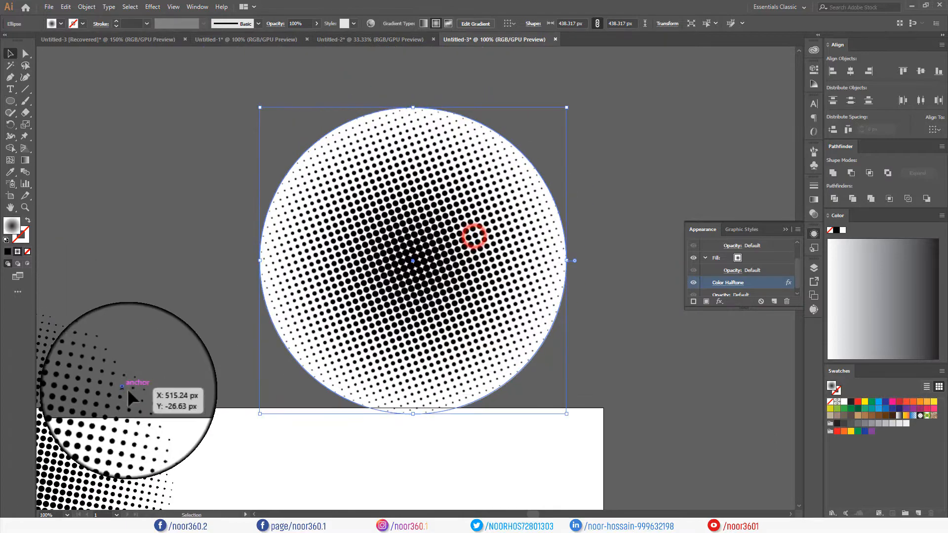
left_click_drag(133, 390, 309, 267)
left_click(205, 333)
left_click_drag(412, 366, 274, 461)
left_click_drag(337, 346, 310, 303)
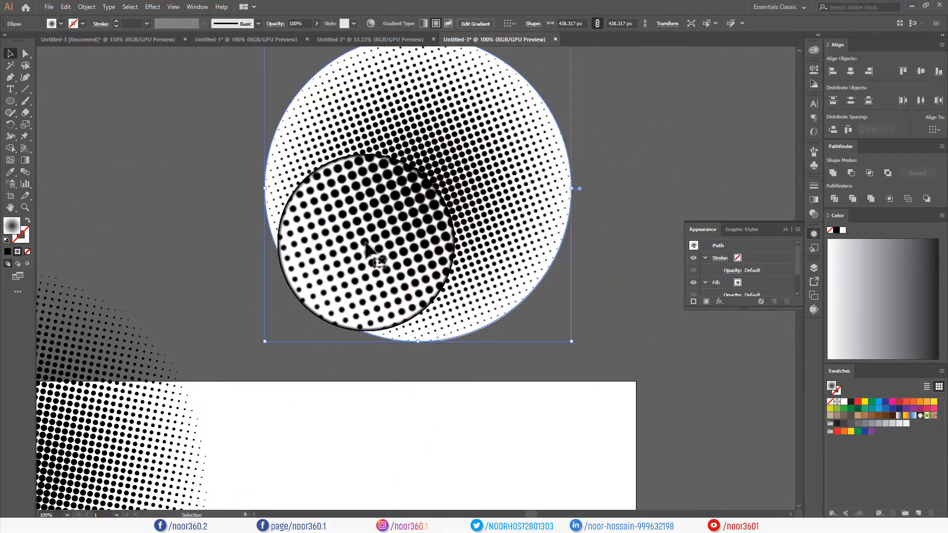
Step: Expand the appearance of the large-dot halftone circle and inspect its dots up close
left_click(94, 7)
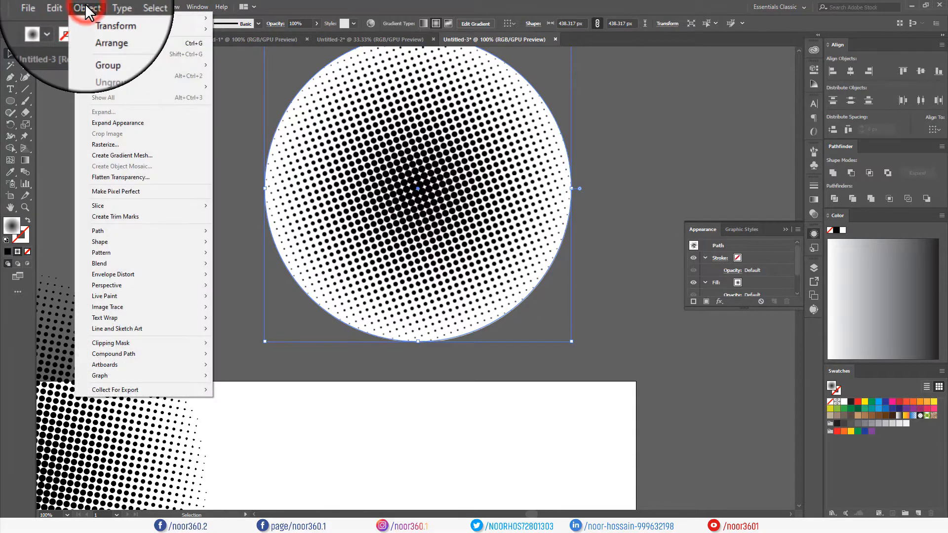
left_click(103, 123)
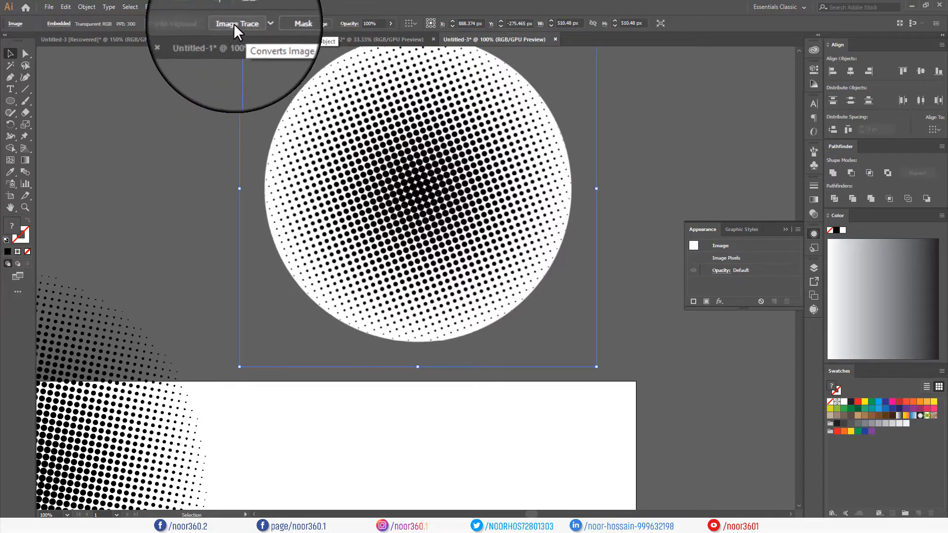
scroll(375, 191, "up", 4)
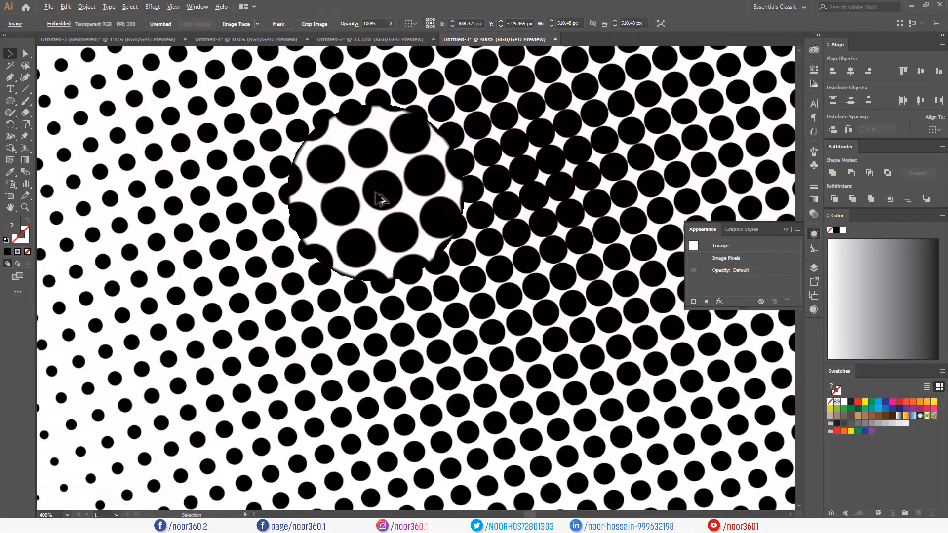
scroll(376, 205, "down", 3)
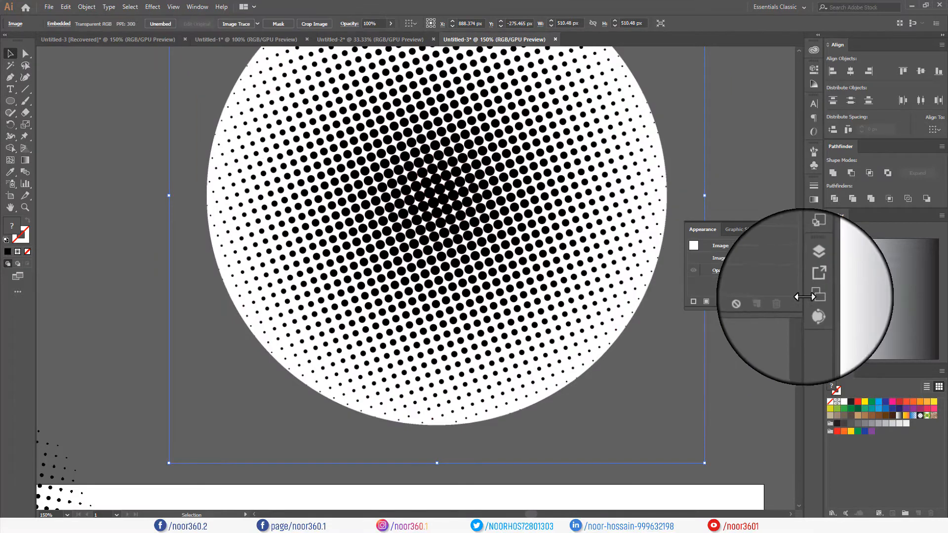
Step: Image Trace the halftone circle with the default preset and expand the tracing into vector paths
left_click(231, 22)
scroll(373, 232, "up", 10)
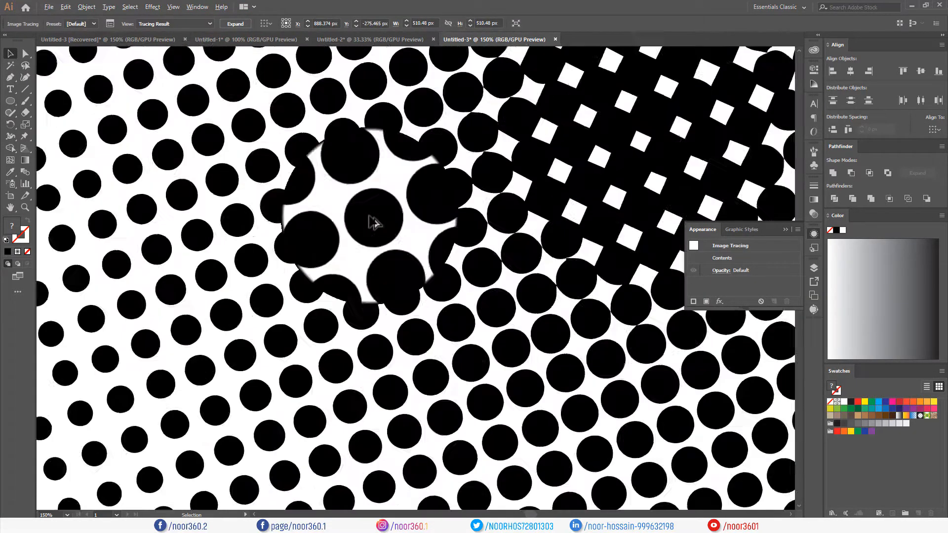
scroll(373, 237, "down", 10)
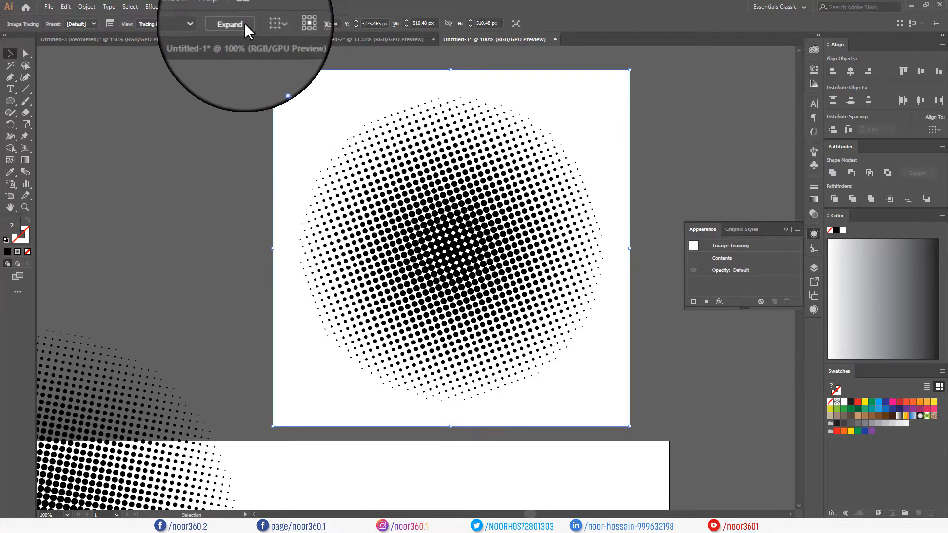
left_click(238, 23)
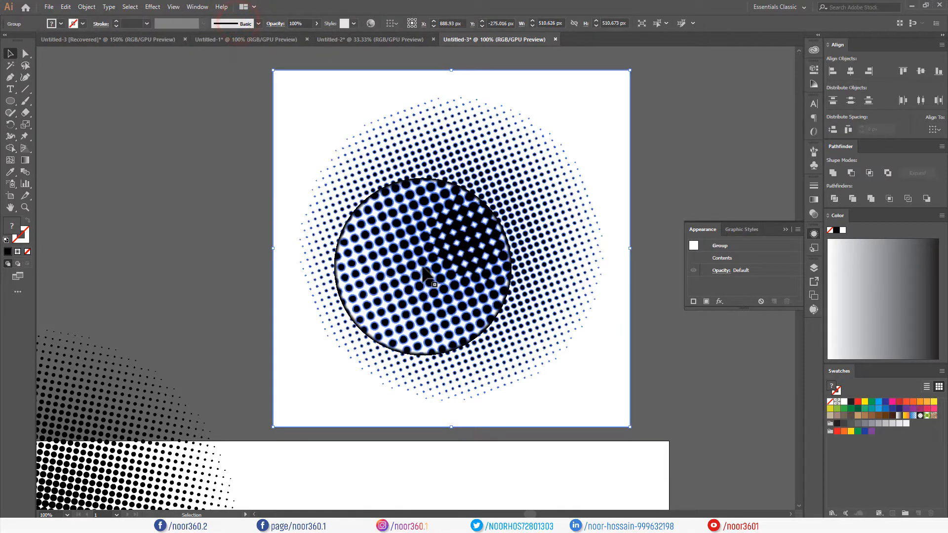
scroll(422, 271, "up", 1)
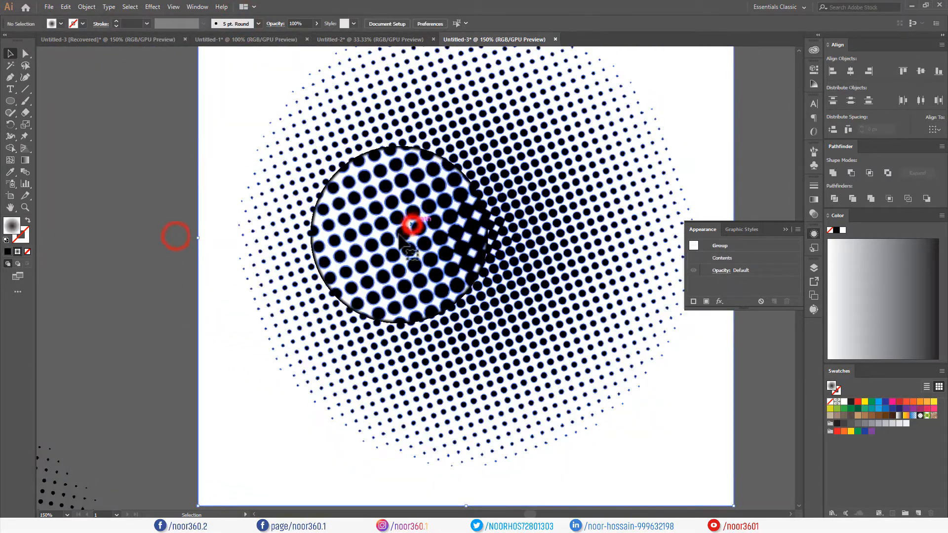
scroll(409, 230, "down", 2)
Step: Select only the white background of the traced halftone group with Direct Selection and delete it
left_click(220, 151)
left_click(333, 129)
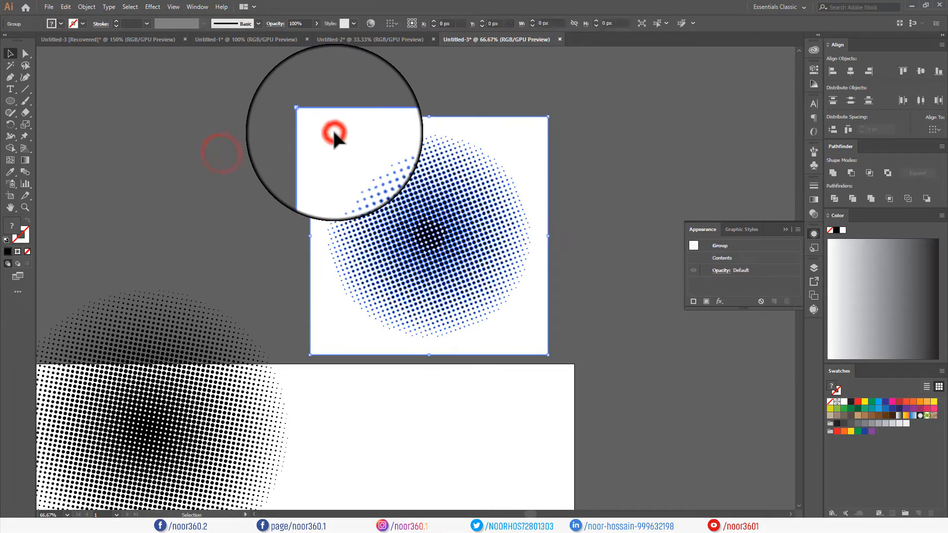
left_click(238, 131)
left_click(379, 133)
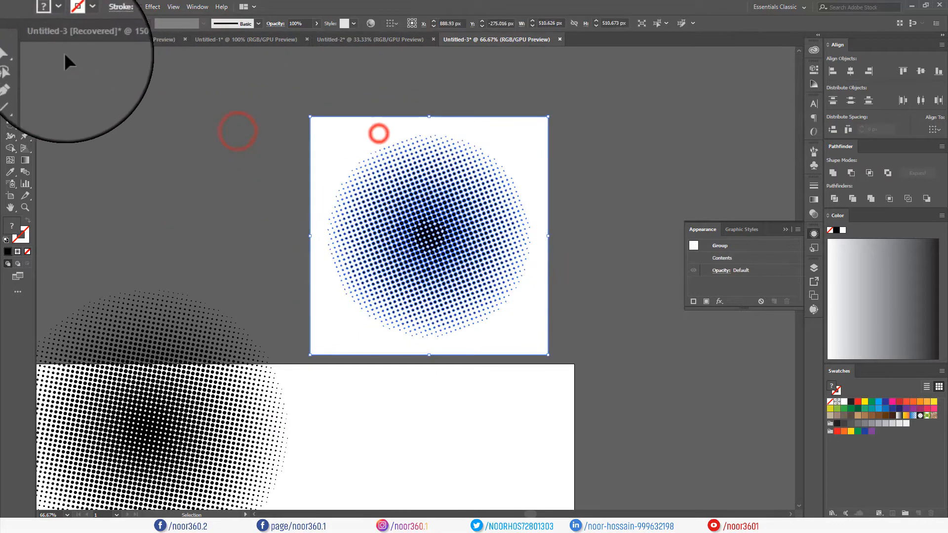
left_click(25, 53)
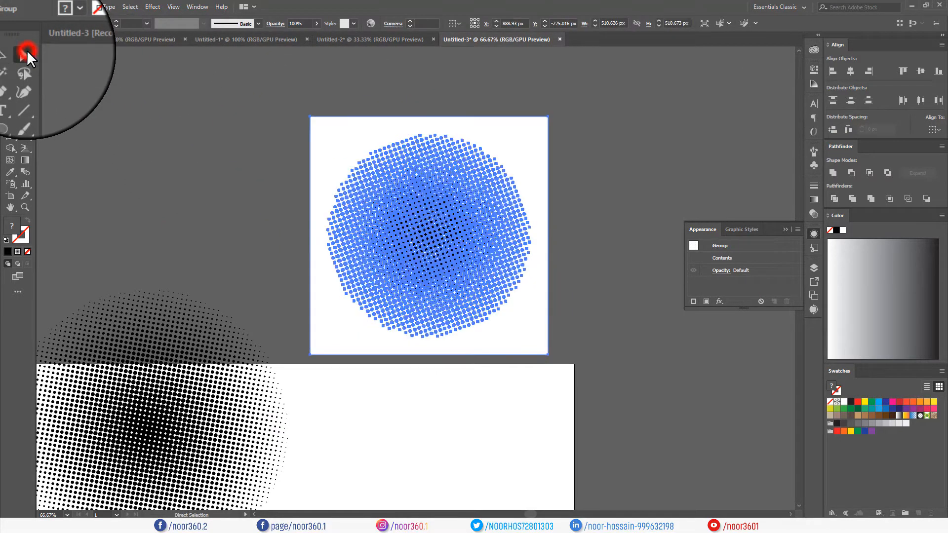
left_click(271, 137)
left_click(331, 131)
left_click_drag(330, 130, 428, 250)
Step: Delete two of the small white pieces between the central dots individually
scroll(428, 250, "up", 7)
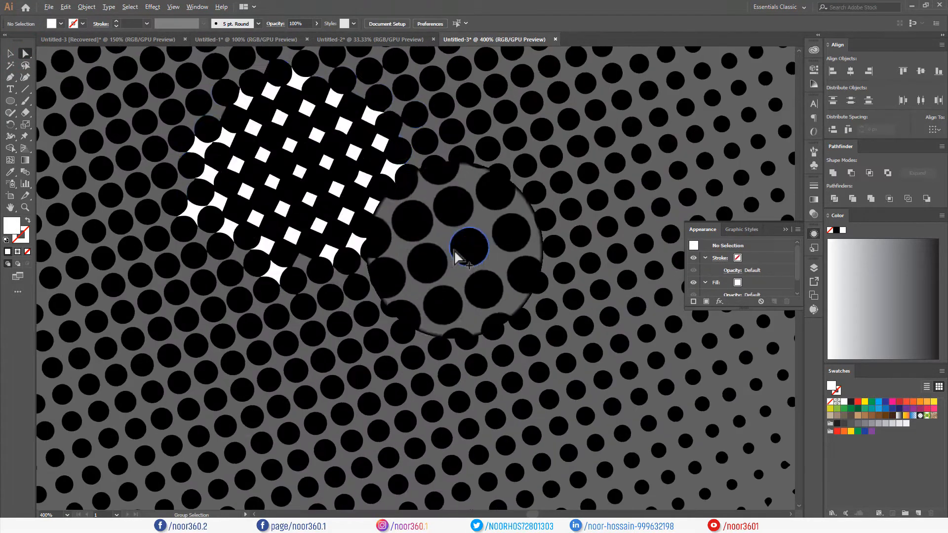
scroll(292, 201, "down", 1)
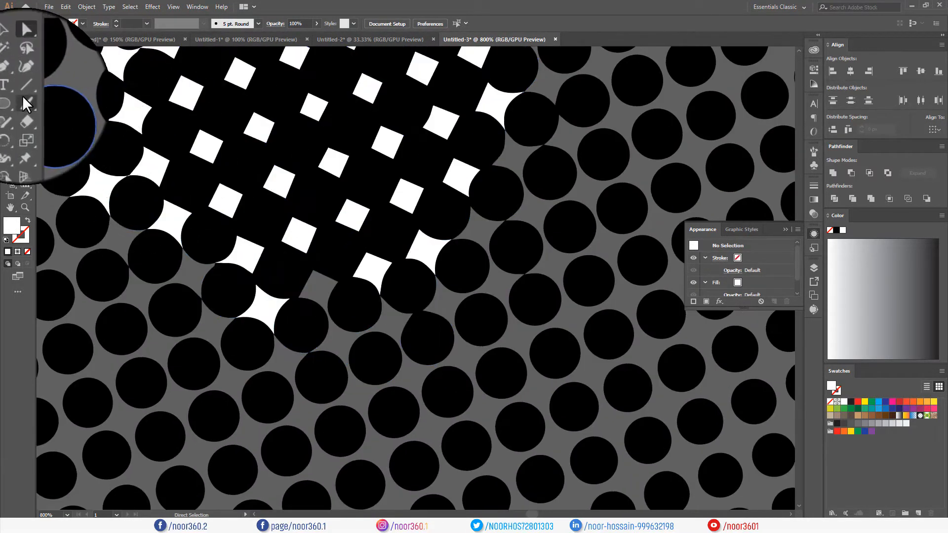
left_click(245, 264)
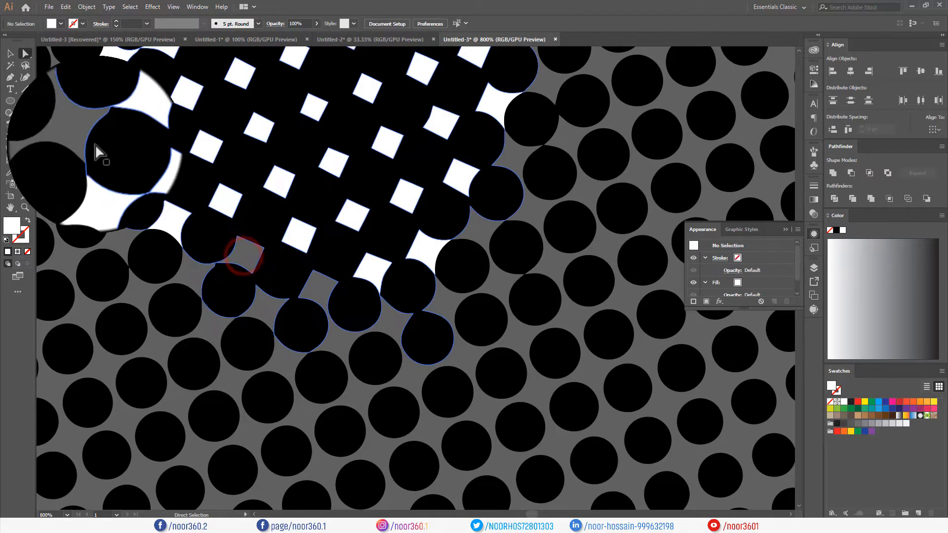
Step: Select all remaining white pieces in the halftone's centre with the Magic Wand and delete them
left_click(10, 64)
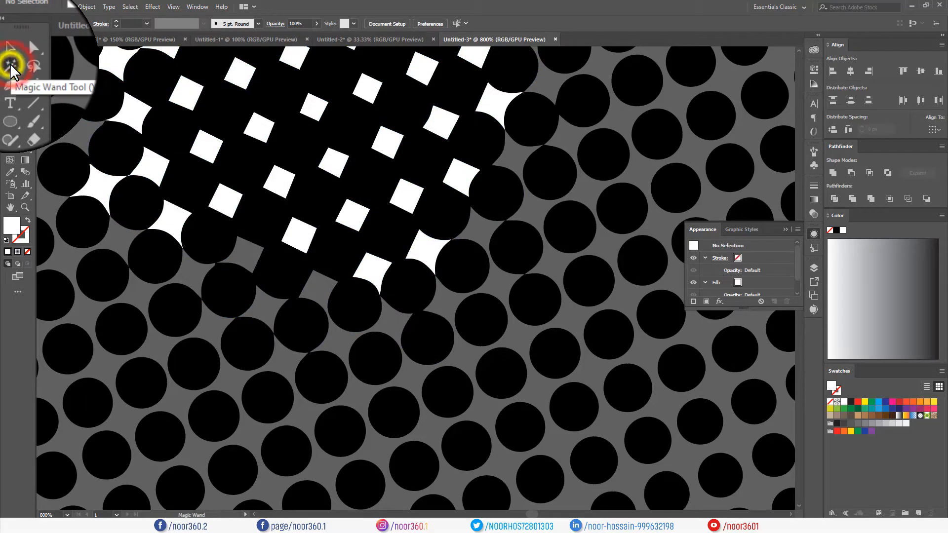
left_click(398, 286)
left_click(369, 277)
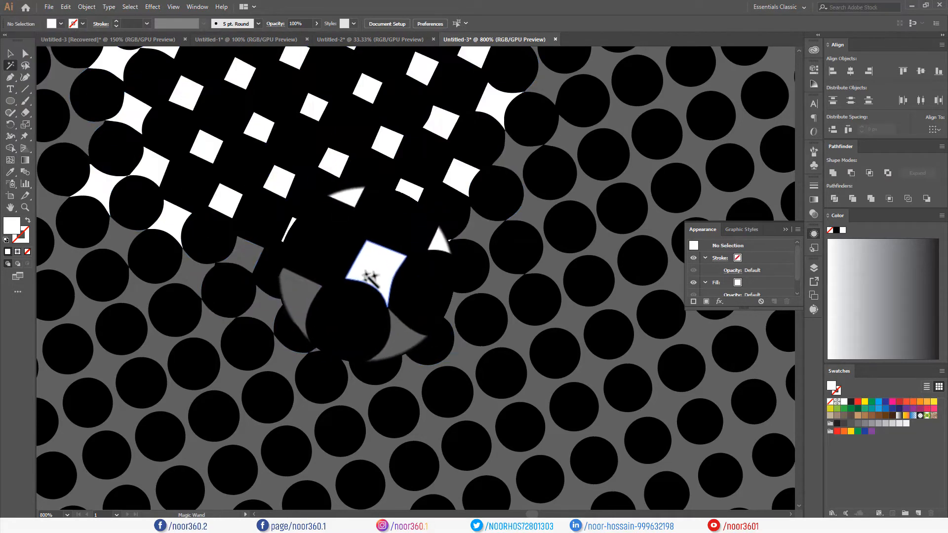
scroll(366, 273, "up", 5)
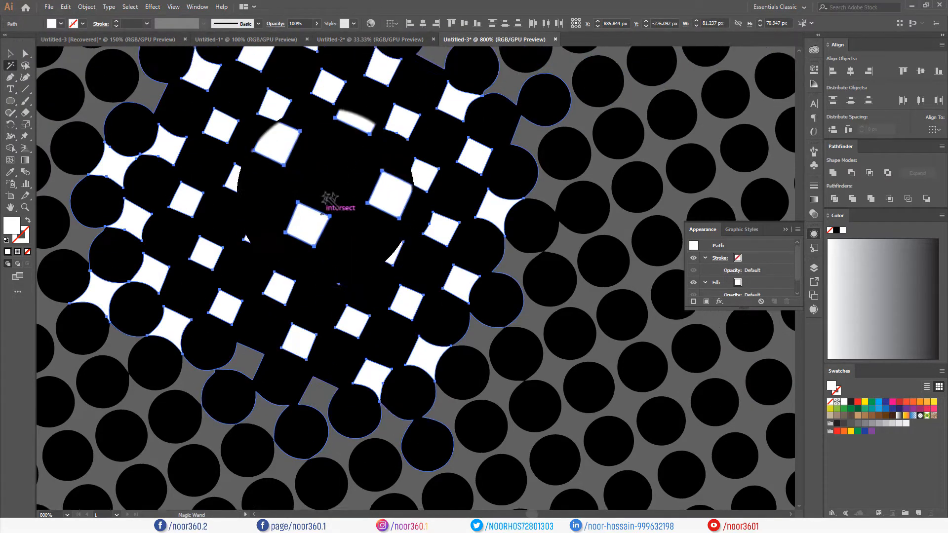
key("Delete")
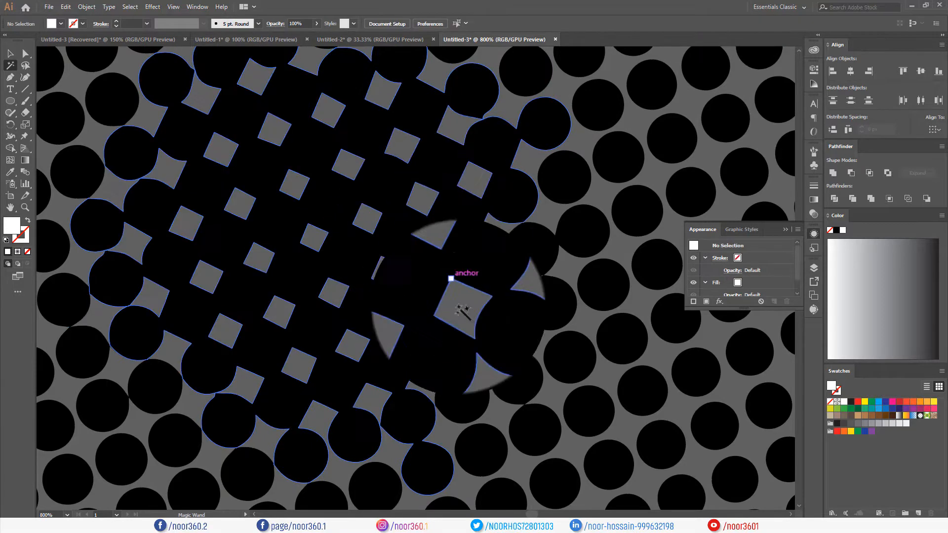
Step: Place two copies of the cleaned vector halftone circle side by side in the empty area above the artboard
scroll(444, 286, "down", 10)
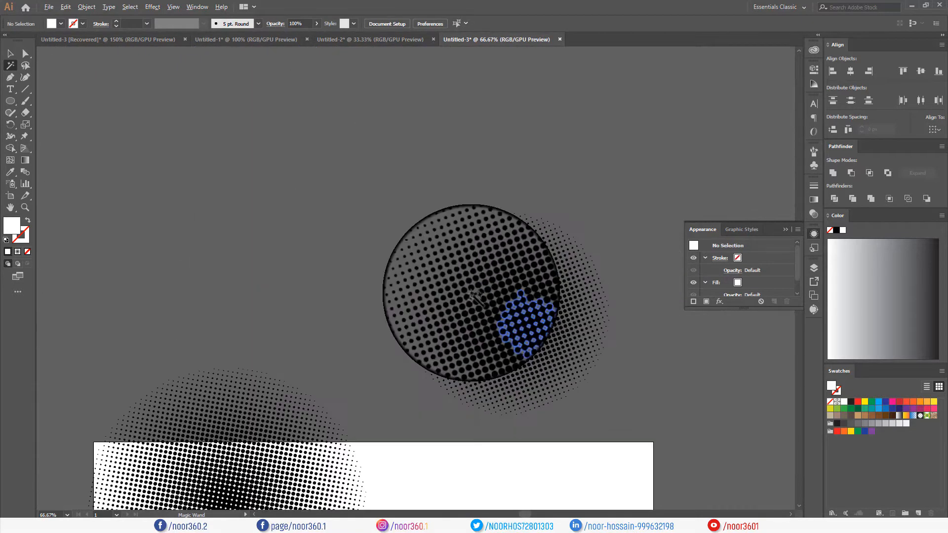
left_click(228, 208)
left_click_drag(502, 326, 183, 233)
left_click(429, 388)
left_click_drag(357, 337, 527, 347)
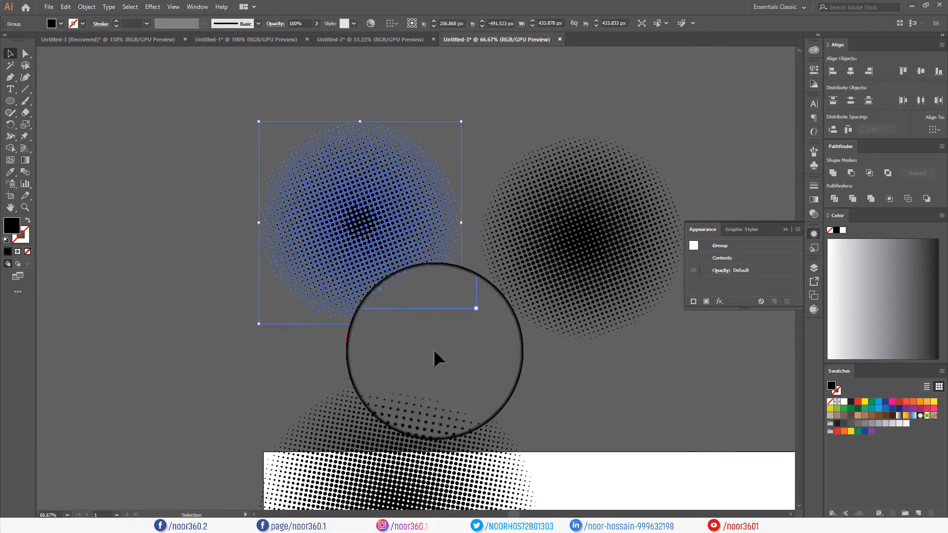
Step: Move the left halftone copy farther away from the other one, deselect it and activate Direct Selection
left_click(233, 339)
left_click_drag(378, 246, 319, 233)
left_click(191, 341)
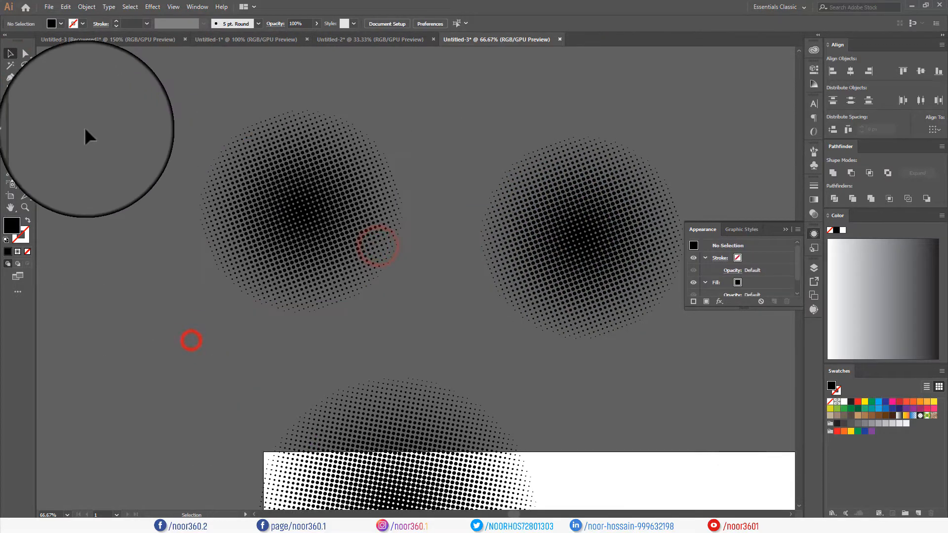
left_click(22, 53)
left_click_drag(149, 211, 453, 349)
scroll(288, 267, "up", 2)
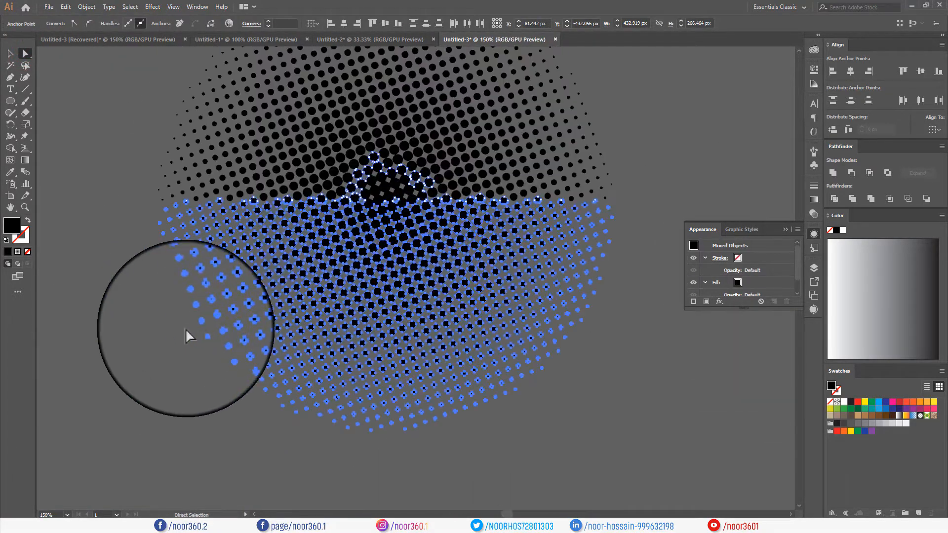
left_click(170, 342)
left_click_drag(134, 228, 606, 416)
left_click(146, 382)
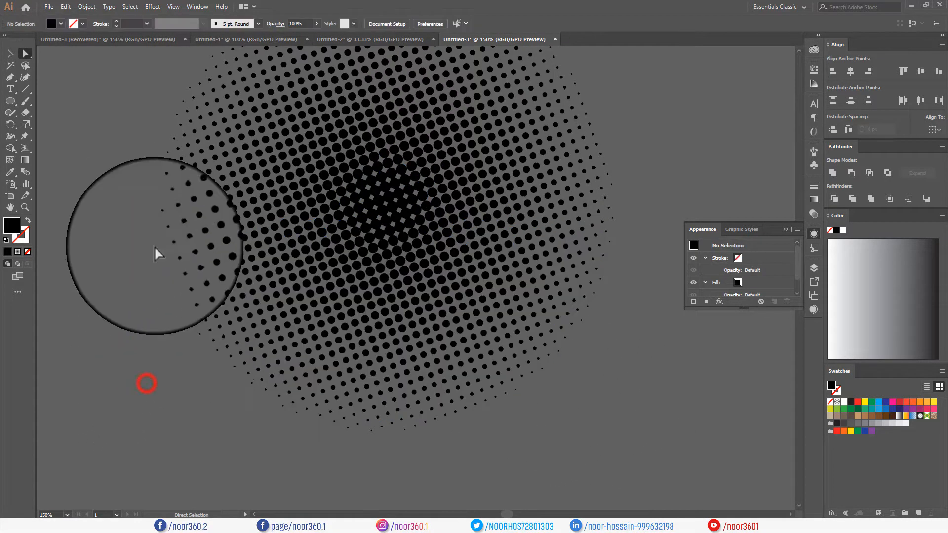
Step: Select the dots below the dark centre of the left halftone copy with Direct Selection and delete them
left_click_drag(138, 269, 686, 497)
left_click_drag(642, 463, 632, 458)
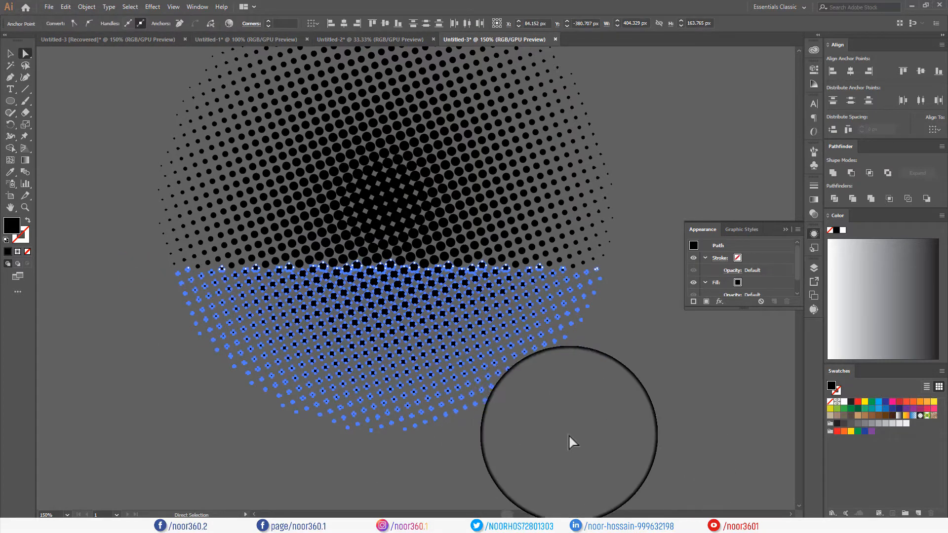
scroll(528, 420, "down", 3)
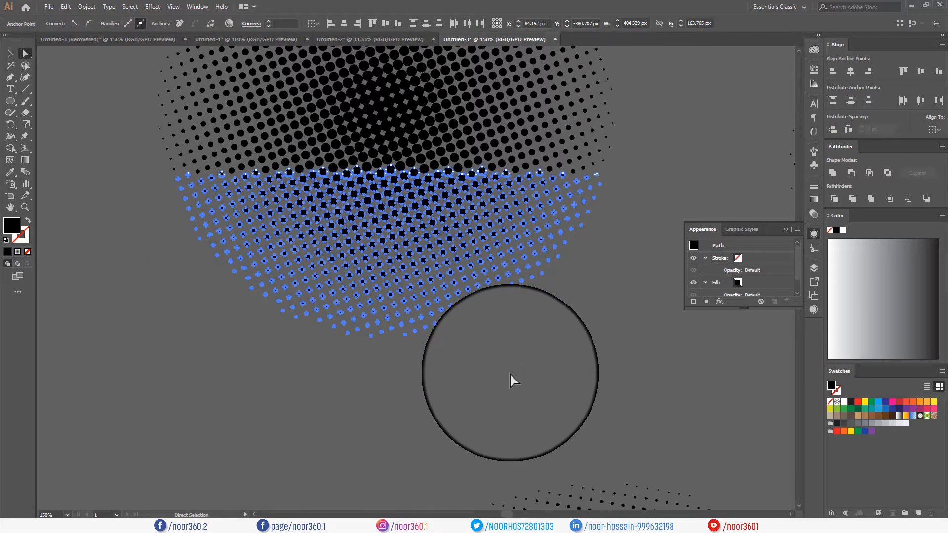
key("Delete")
scroll(458, 369, "up", 1)
scroll(455, 370, "down", 3)
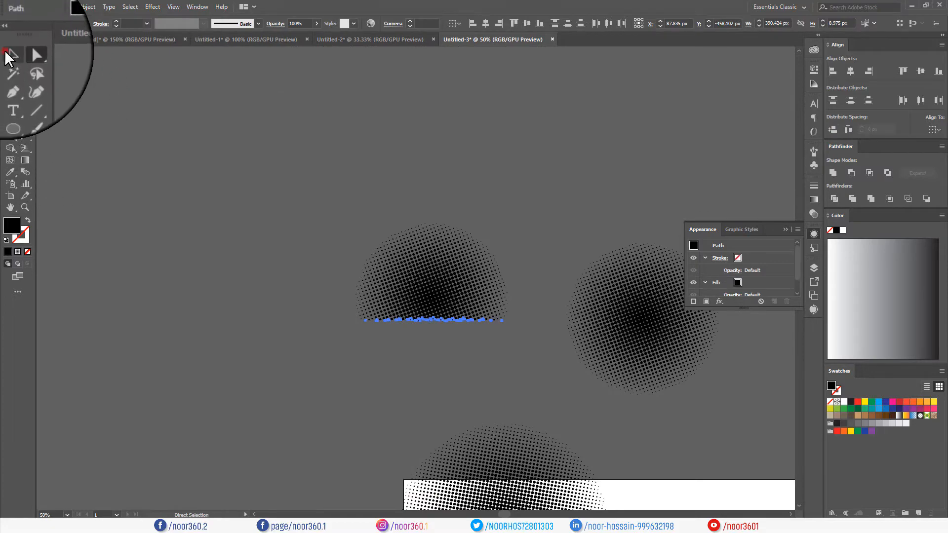
Step: Move the cut halftone group as a whole onto the artboard's upper-right corner with the Selection tool
left_click(9, 53)
left_click_drag(340, 363, 184, 99)
left_click(254, 102)
scroll(263, 148, "up", 1)
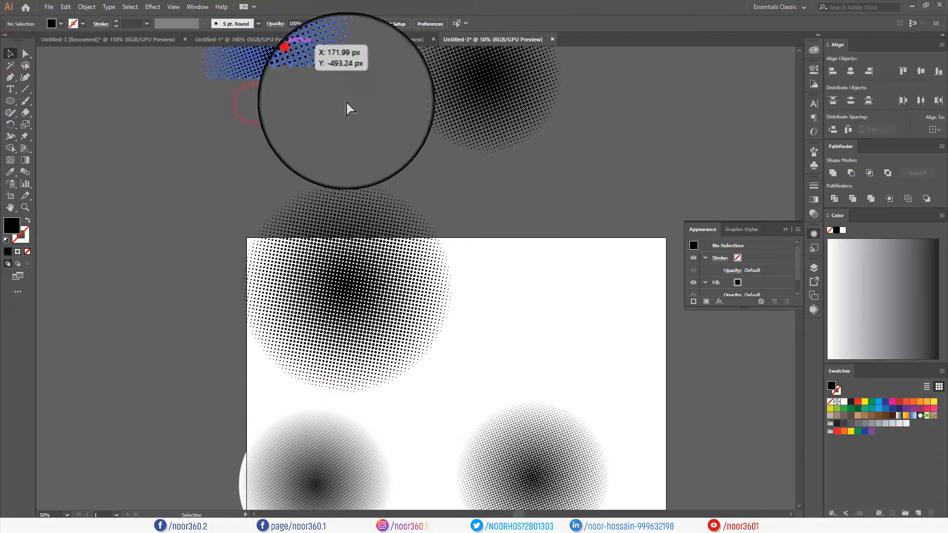
left_click_drag(346, 109, 660, 335)
left_click_drag(637, 390, 323, 395)
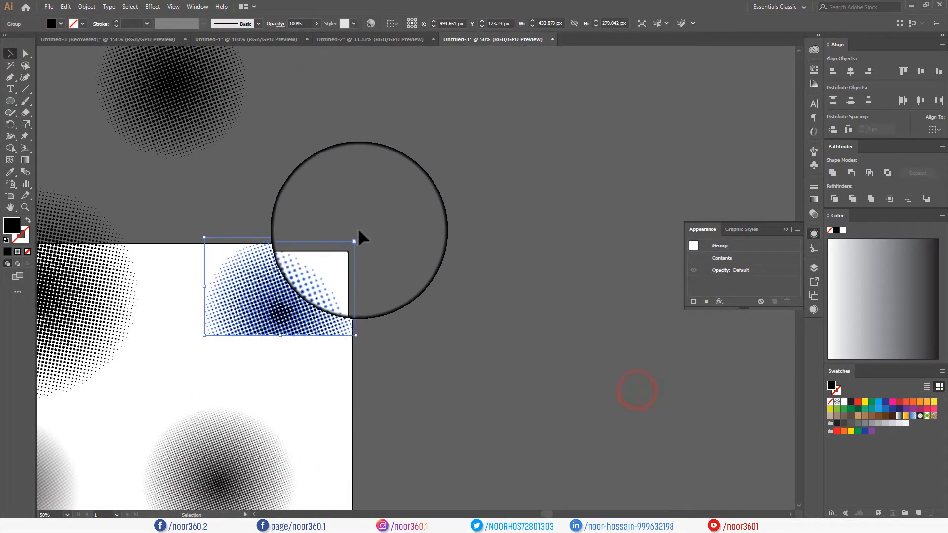
Step: Rotate the cut halftone so its flat edge faces up and enlarge it to about 899 × 578 px over the artboard corner
left_click_drag(358, 233, 116, 350)
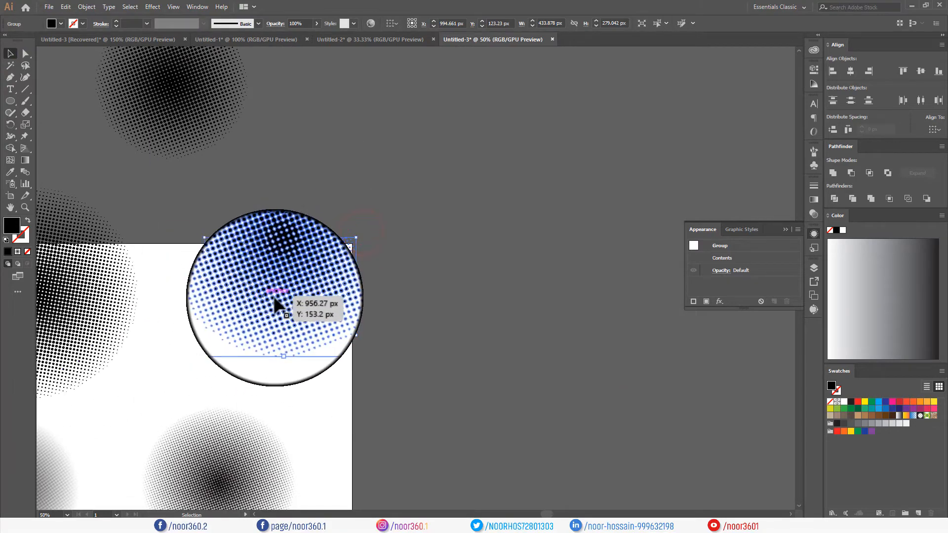
left_click_drag(276, 304, 464, 391)
left_click(560, 422)
left_click_drag(561, 422, 612, 344)
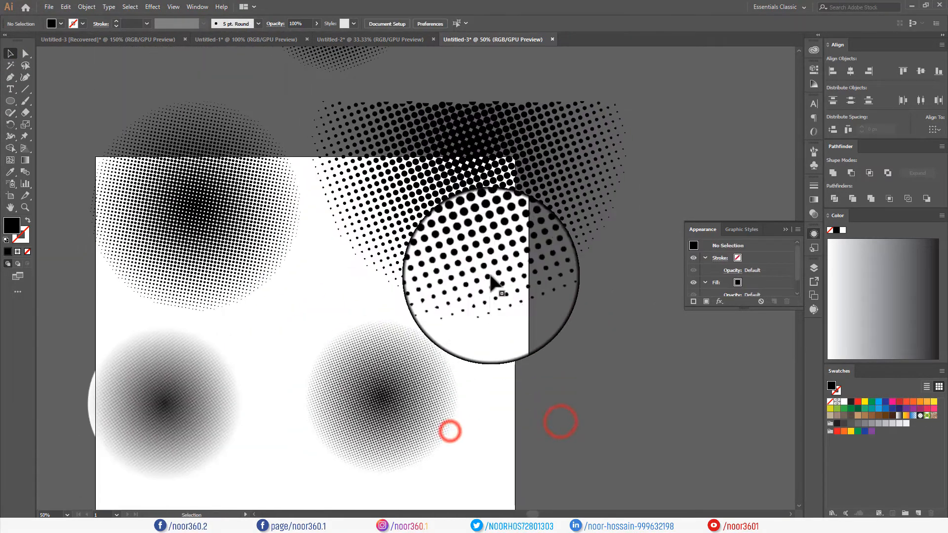
left_click_drag(425, 246, 439, 238)
left_click(598, 367)
left_click_drag(525, 370, 537, 294)
Step: Set the enlarged halftone's opacity to 62% and its fill to grey 898585, then deselect it
left_click(445, 142)
left_click(444, 141)
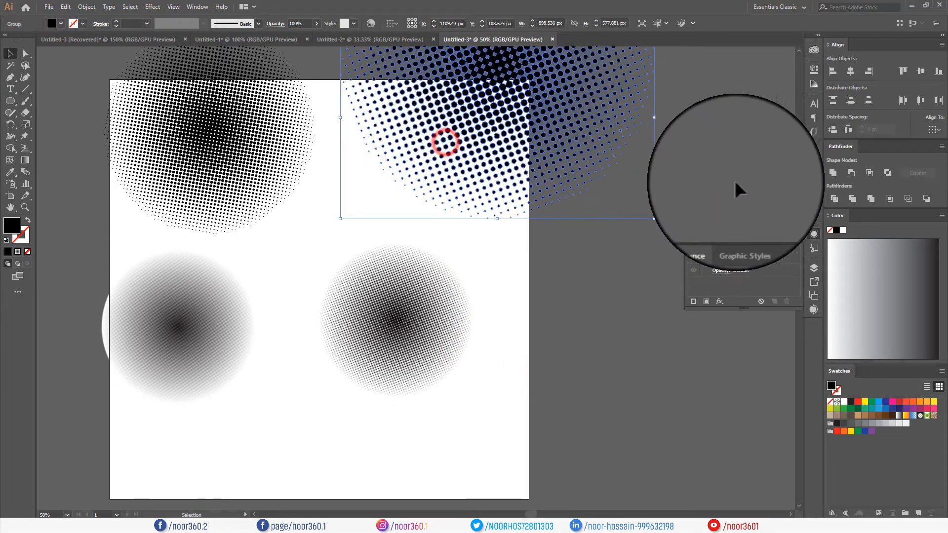
left_click(317, 23)
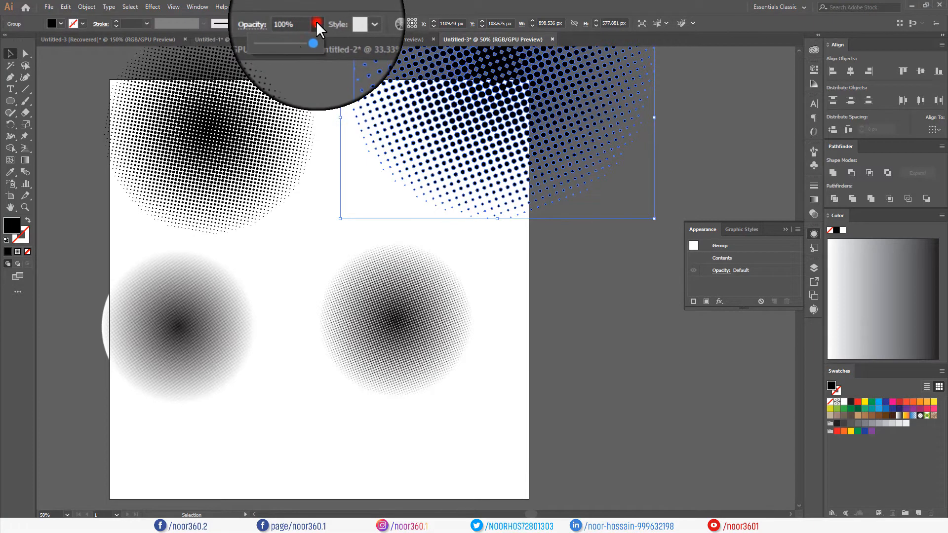
left_click(301, 36)
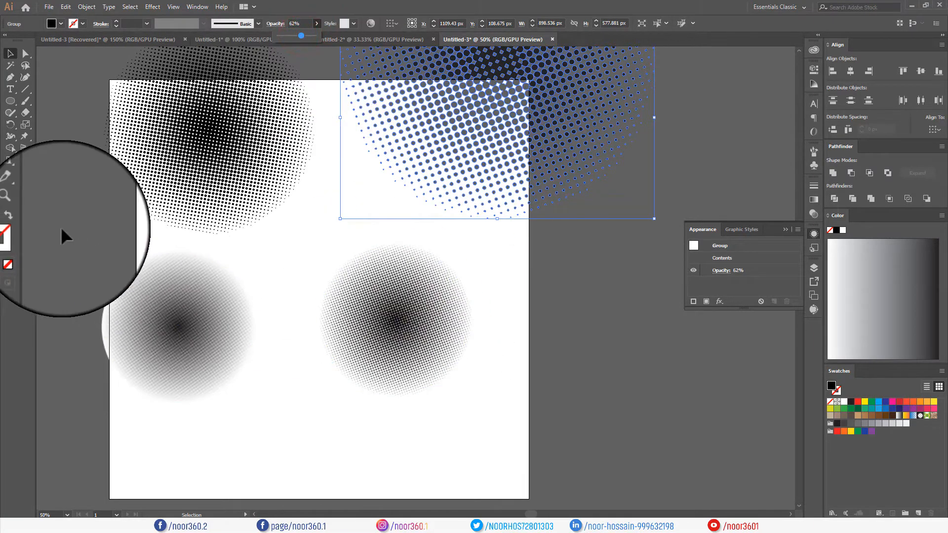
double_click(11, 225)
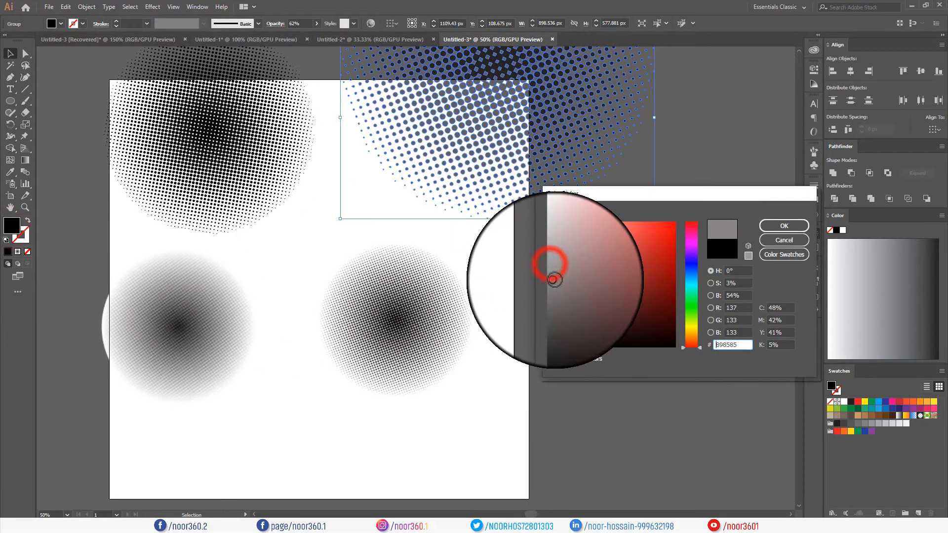
left_click(784, 225)
left_click(587, 247)
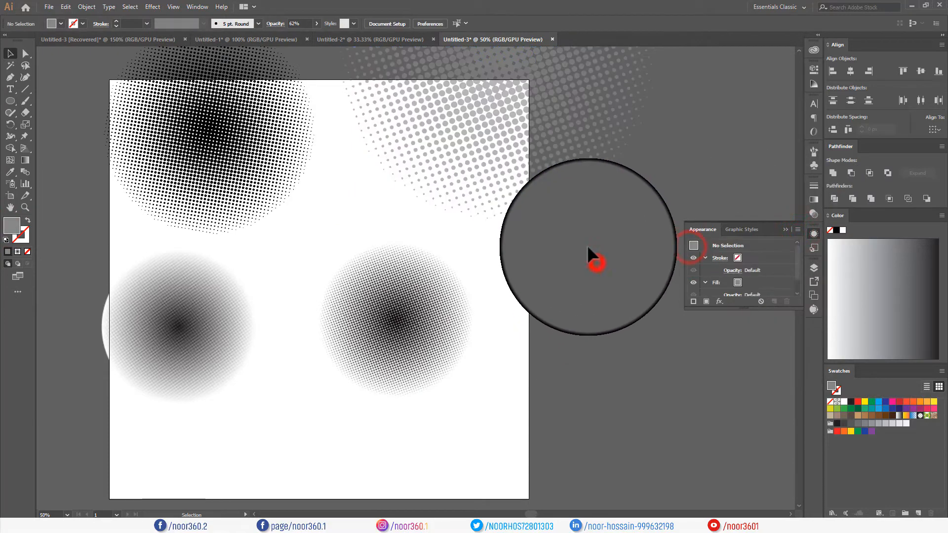
scroll(497, 127, "up", 2)
scroll(392, 159, "down", 2)
scroll(422, 218, "down", 4)
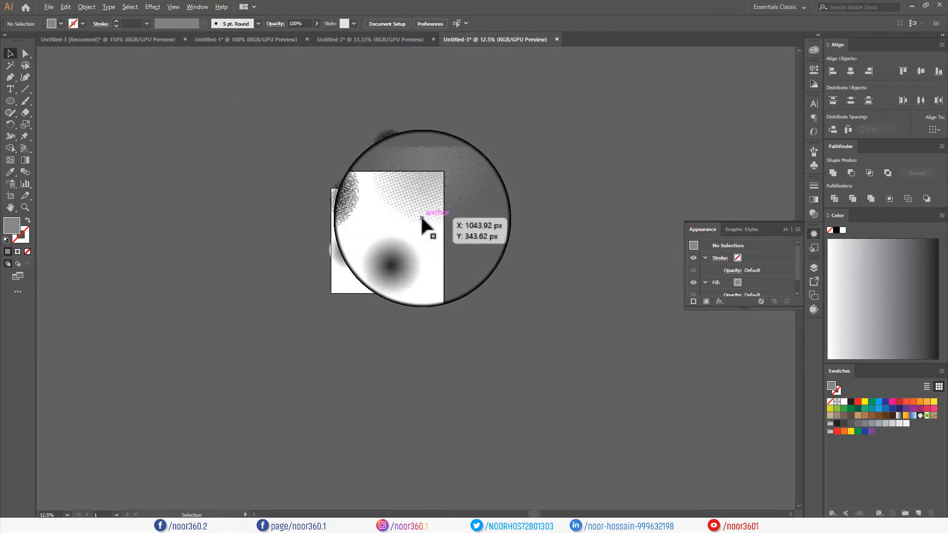
scroll(397, 184, "up", 3)
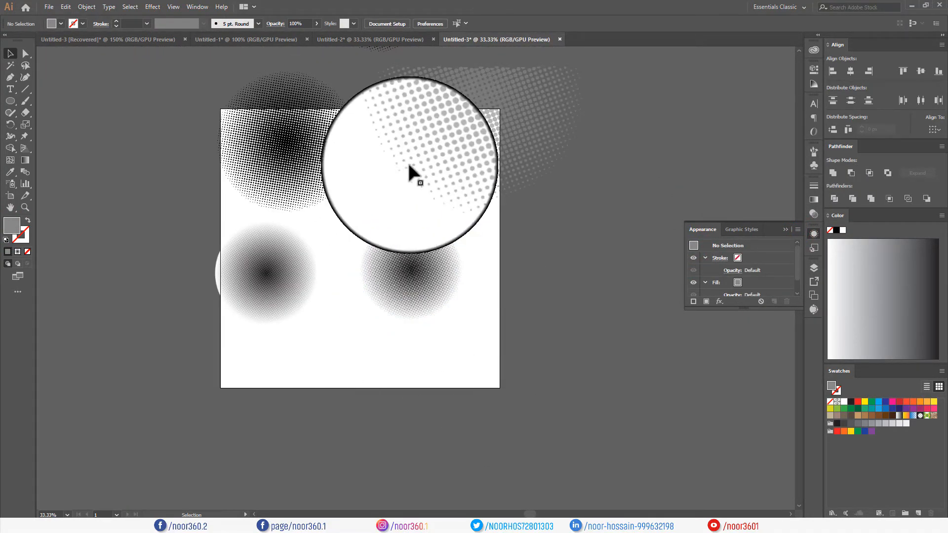
scroll(408, 170, "up", 1)
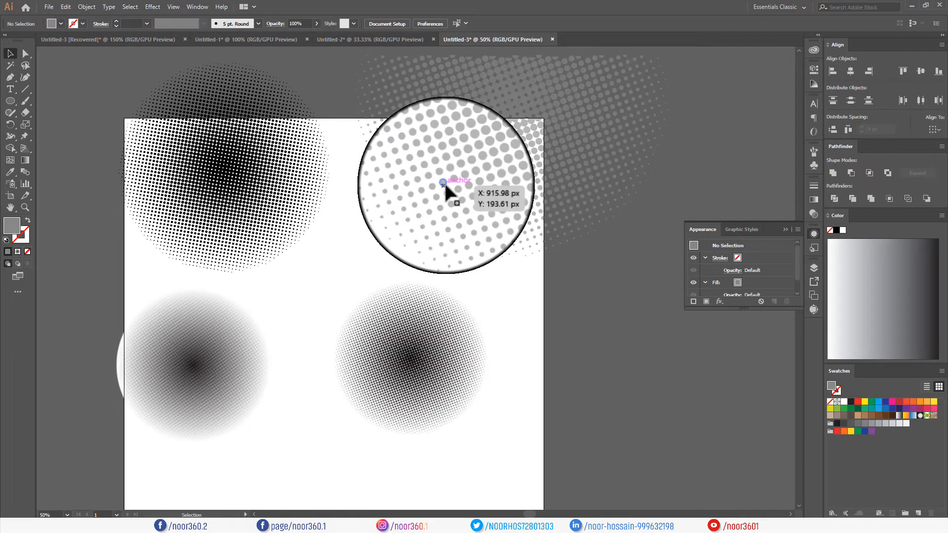